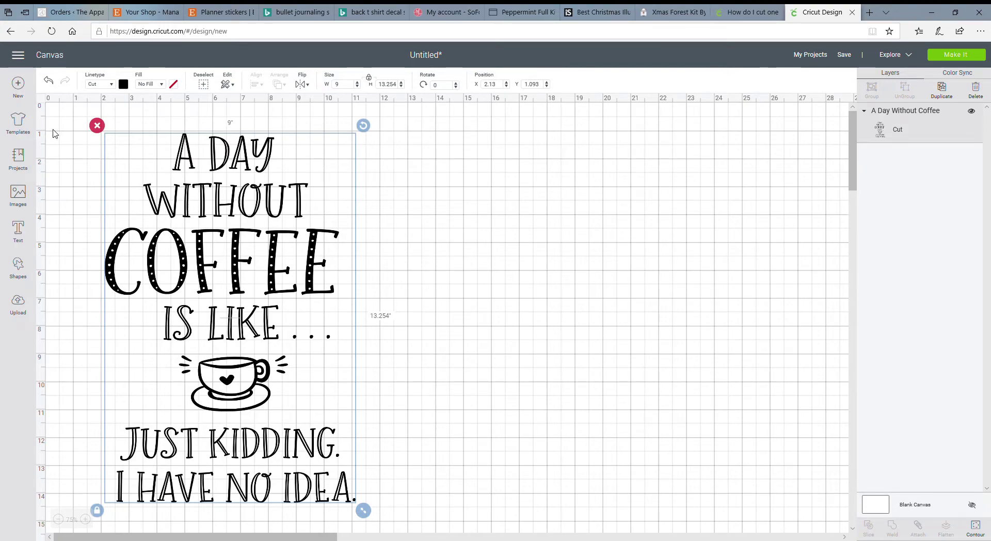
# - Add a 3.111-inch square shape and place it to the right of the word COFFEE
pyautogui.click(23, 270)
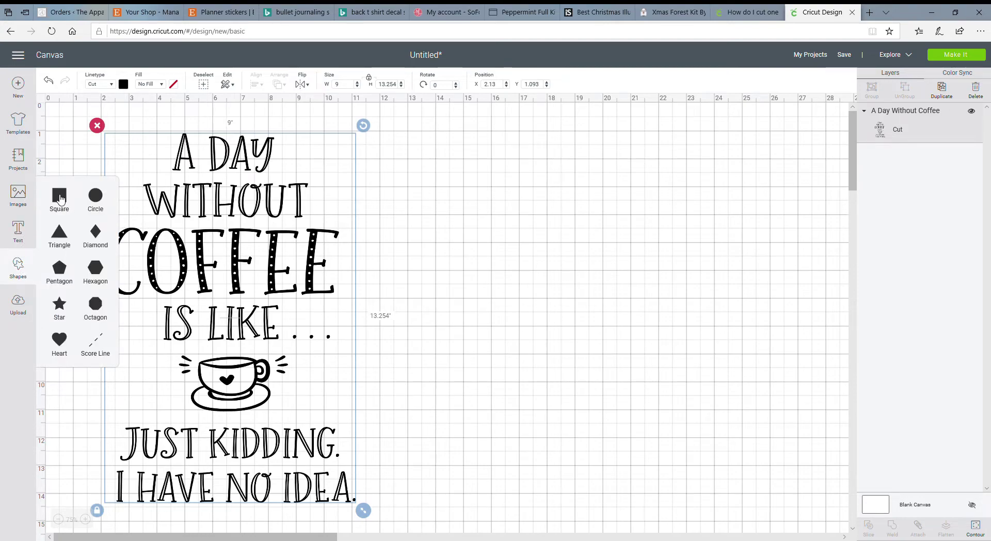
pyautogui.click(62, 199)
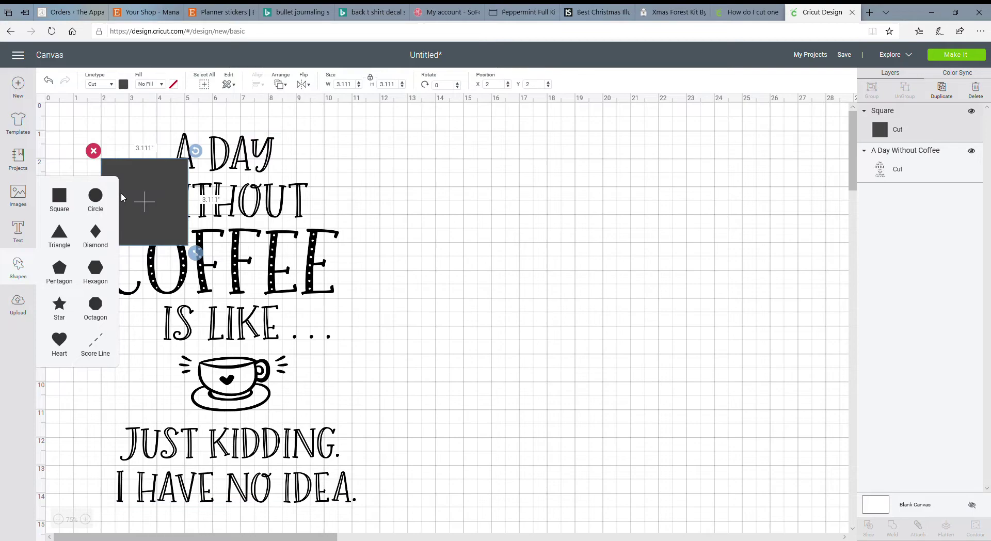
pyautogui.moveTo(159, 195); pyautogui.dragTo(363, 260)
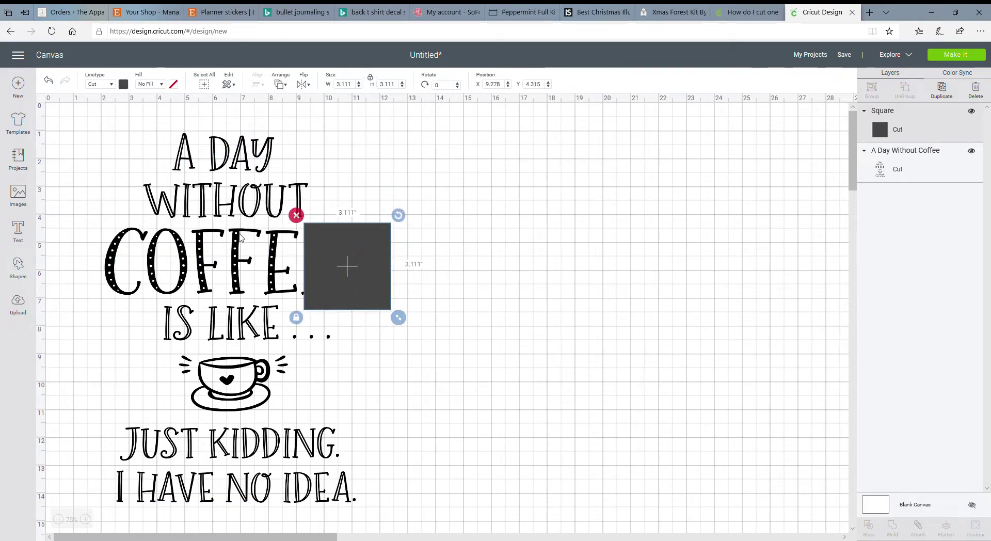
pyautogui.keyDown('shift'); pyautogui.click(240, 238); pyautogui.keyUp('shift')
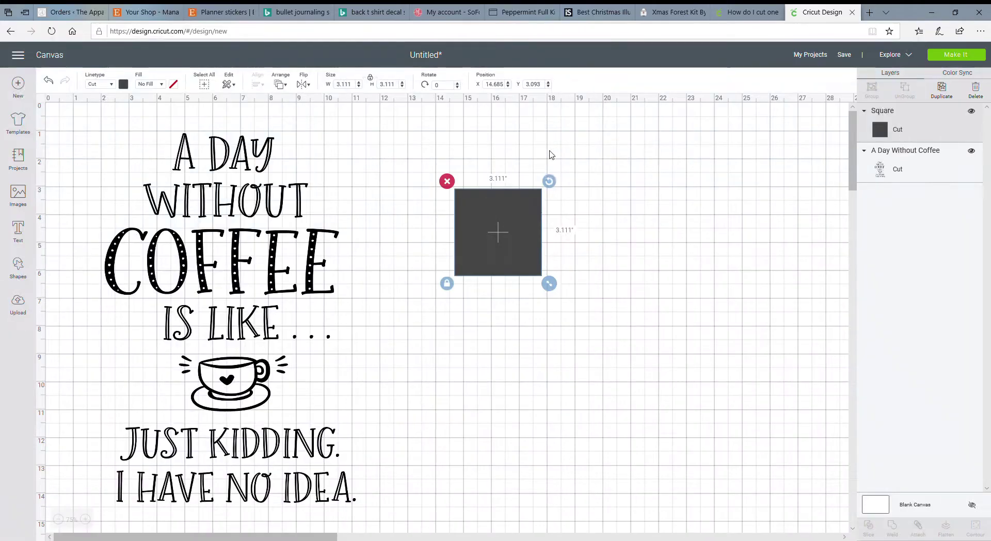
pyautogui.hotkey('ctrl', 'z')
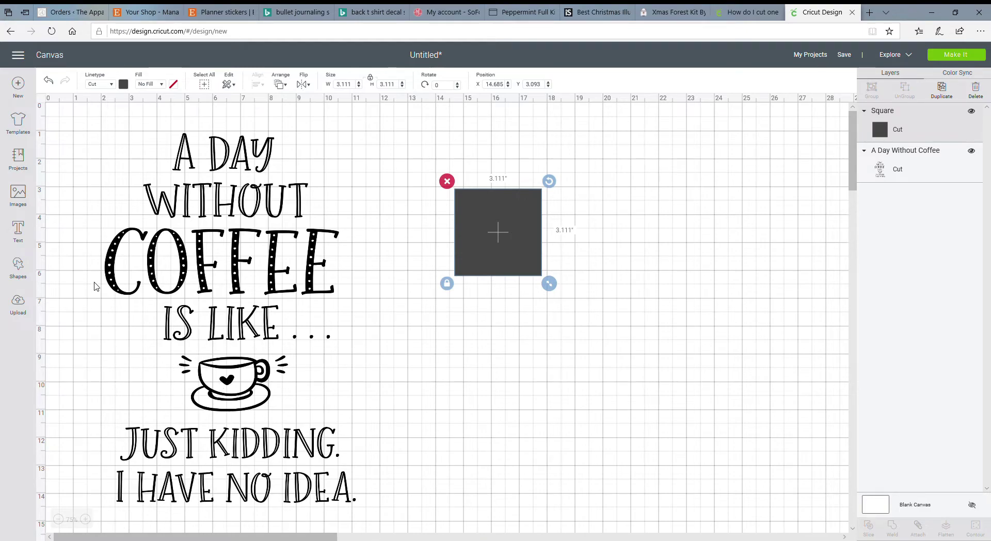
pyautogui.moveTo(237, 268); pyautogui.dragTo(238, 263)
pyautogui.click(26, 269)
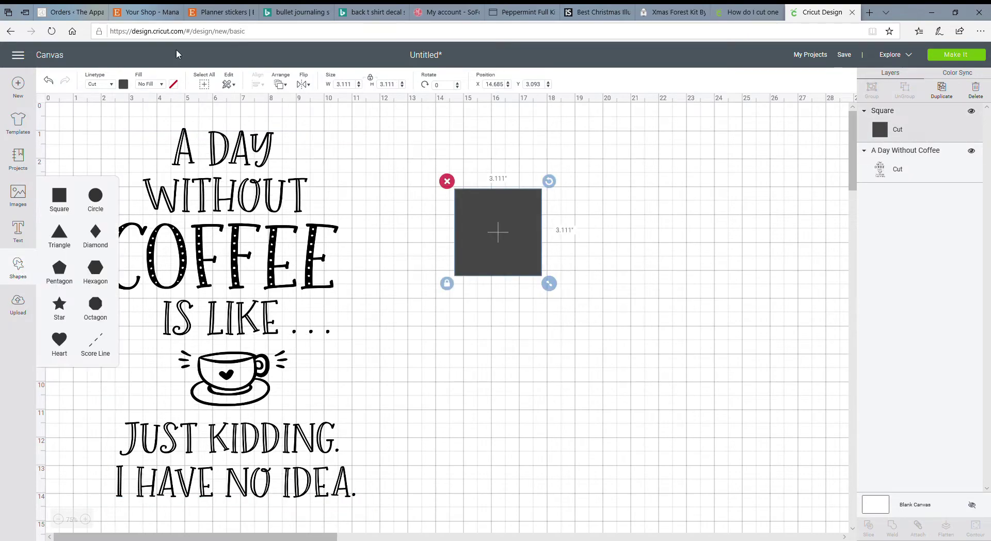
pyautogui.click(95, 195)
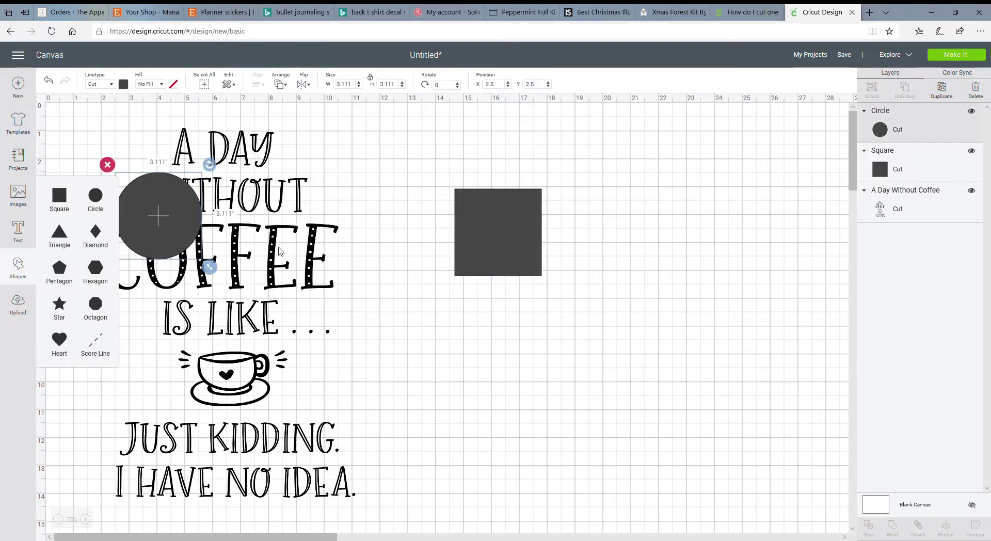
pyautogui.moveTo(145, 215); pyautogui.dragTo(581, 421)
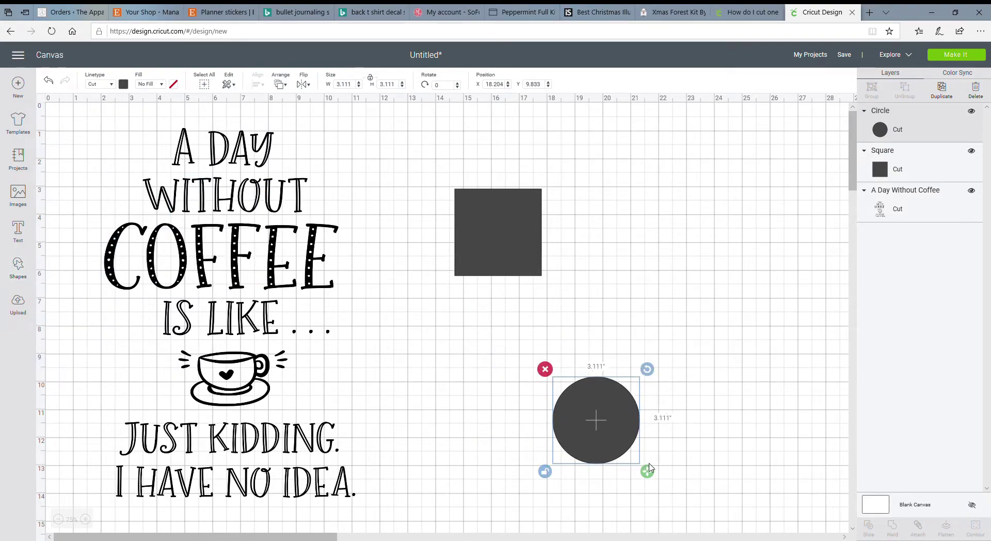
pyautogui.moveTo(649, 464); pyautogui.dragTo(755, 506)
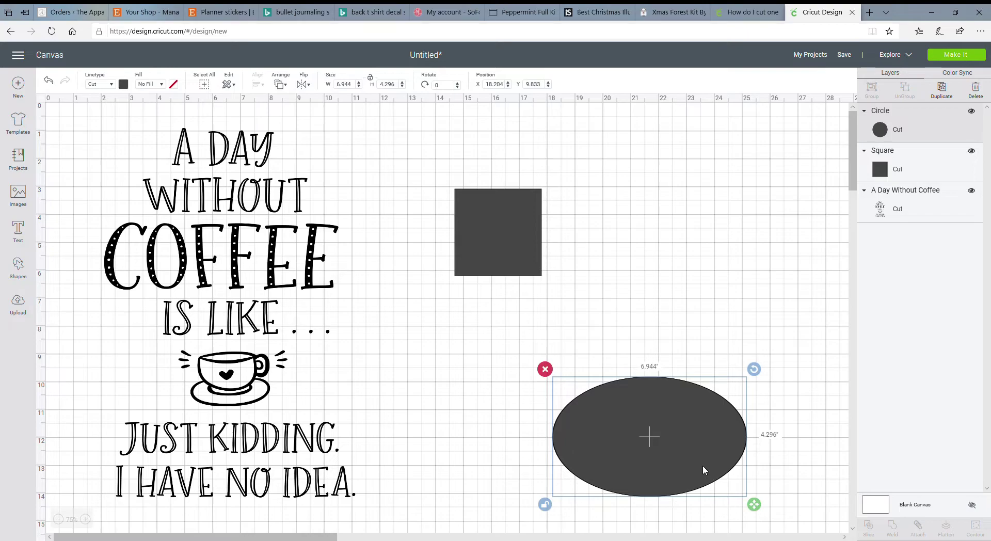
pyautogui.moveTo(648, 432); pyautogui.dragTo(200, 361)
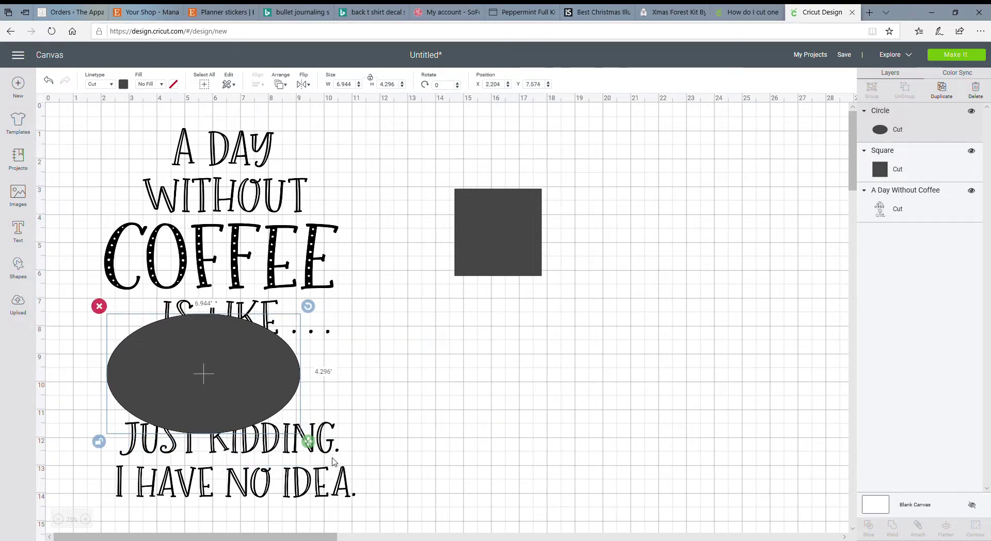
pyautogui.moveTo(307, 442); pyautogui.dragTo(563, 419)
# - Delete the ellipse and stretch the square into an 11.907 × 8.093-inch rectangle over the quote's top lines
pyautogui.press('Delete')
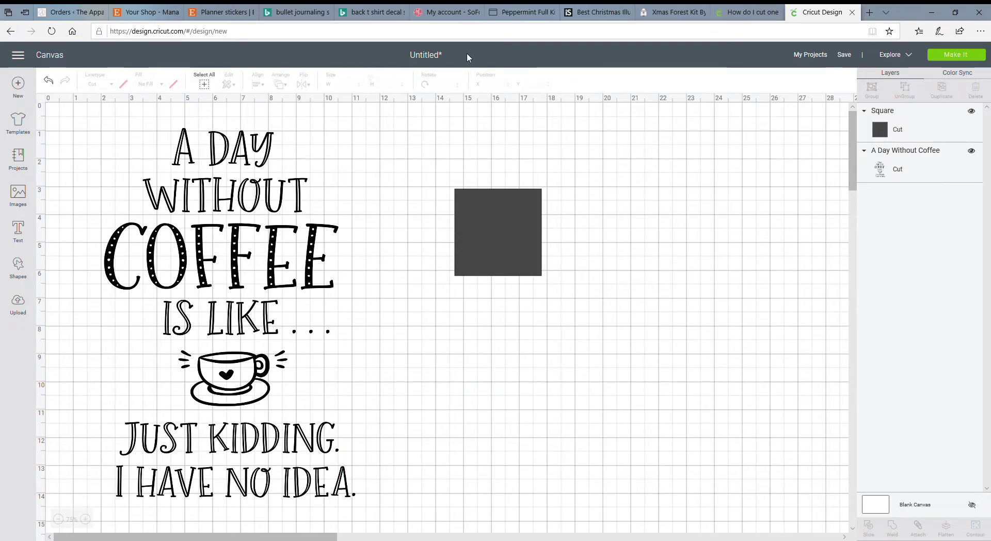
pyautogui.click(491, 234)
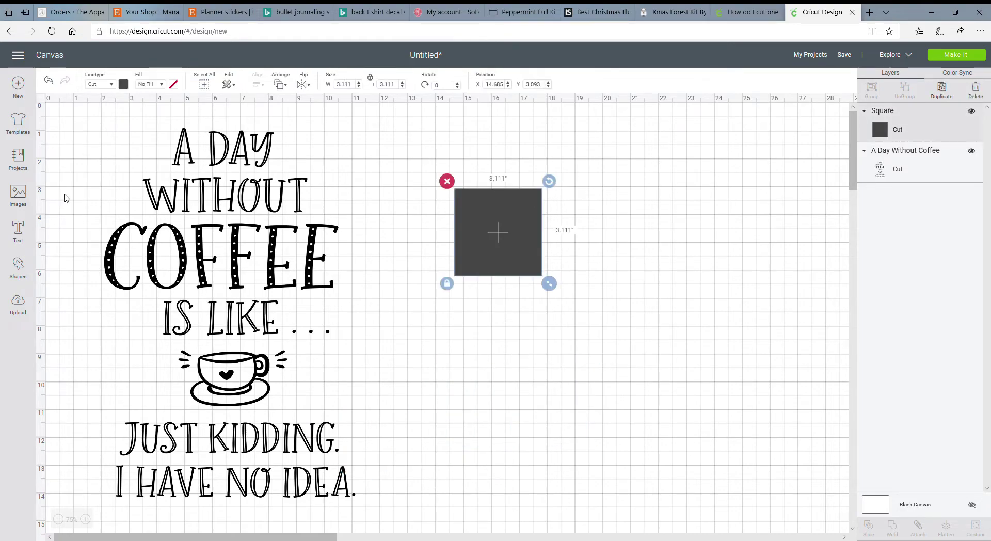
pyautogui.moveTo(483, 256); pyautogui.dragTo(92, 186)
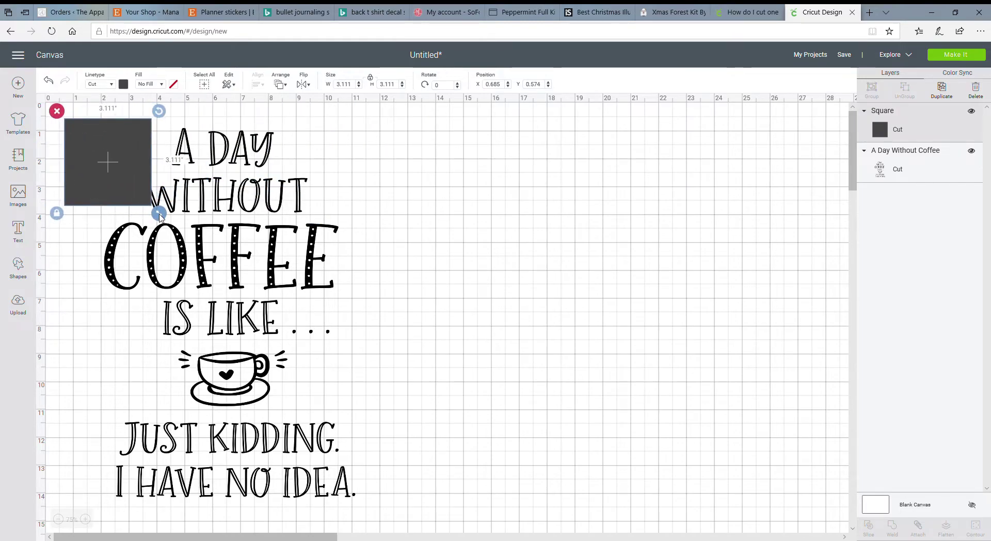
pyautogui.moveTo(159, 214); pyautogui.dragTo(565, 357)
pyautogui.click(57, 352)
pyautogui.moveTo(299, 352); pyautogui.dragTo(408, 354)
pyautogui.moveTo(352, 311)
pyautogui.mouseDown()
pyautogui.moveTo(345, 303)
pyautogui.moveTo(355, 307)
pyautogui.mouseUp()
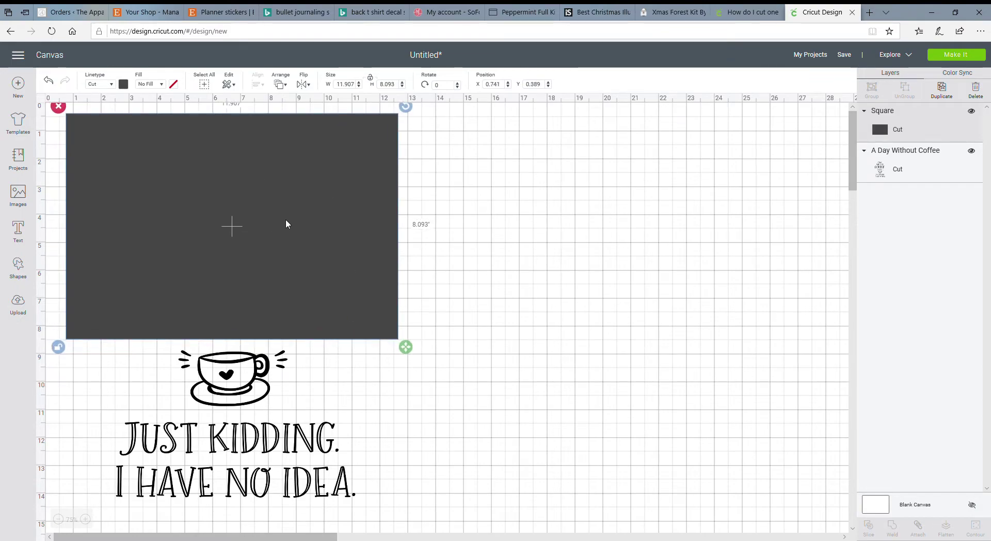
# - Send the rectangle behind the quote, then slice them into four Slice Result pieces
pyautogui.click(284, 84)
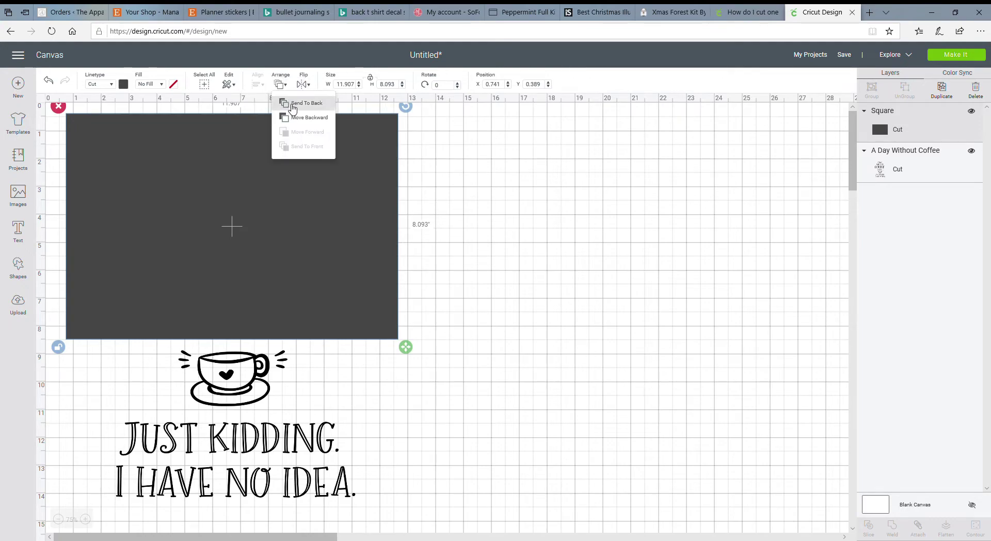
pyautogui.click(293, 106)
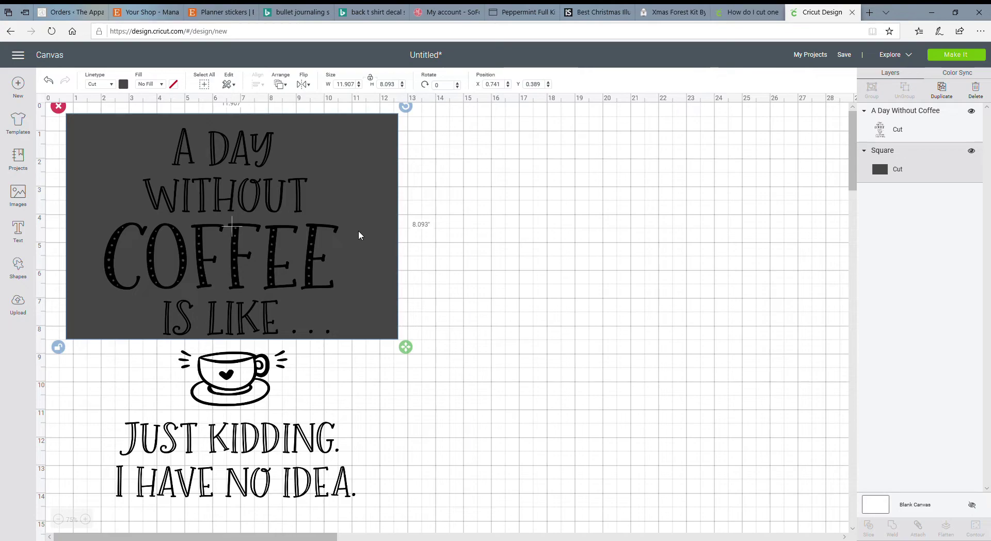
pyautogui.moveTo(359, 234)
pyautogui.mouseDown()
pyautogui.moveTo(328, 234)
pyautogui.moveTo(369, 248)
pyautogui.moveTo(357, 236)
pyautogui.mouseUp()
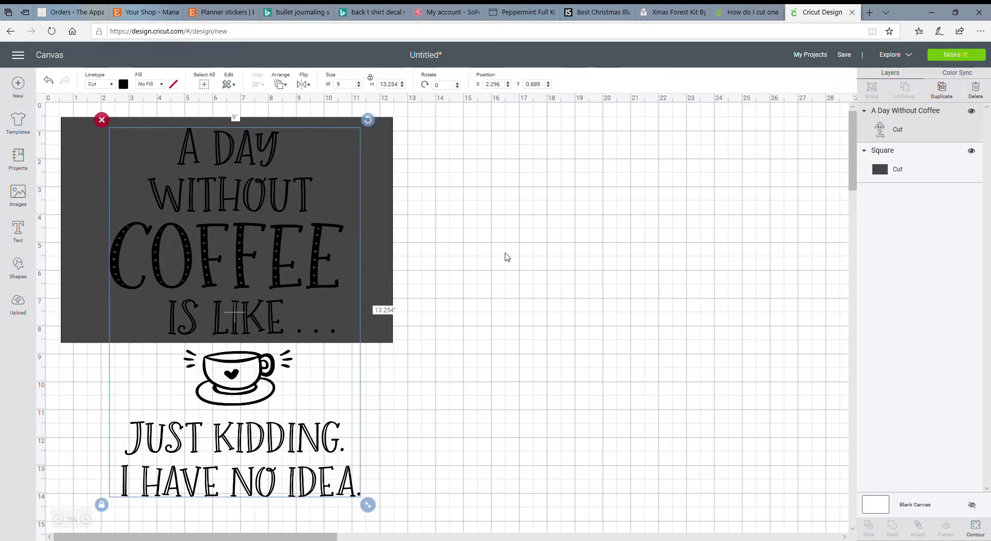
pyautogui.keyDown('shift'); pyautogui.click(375, 274); pyautogui.keyUp('shift')
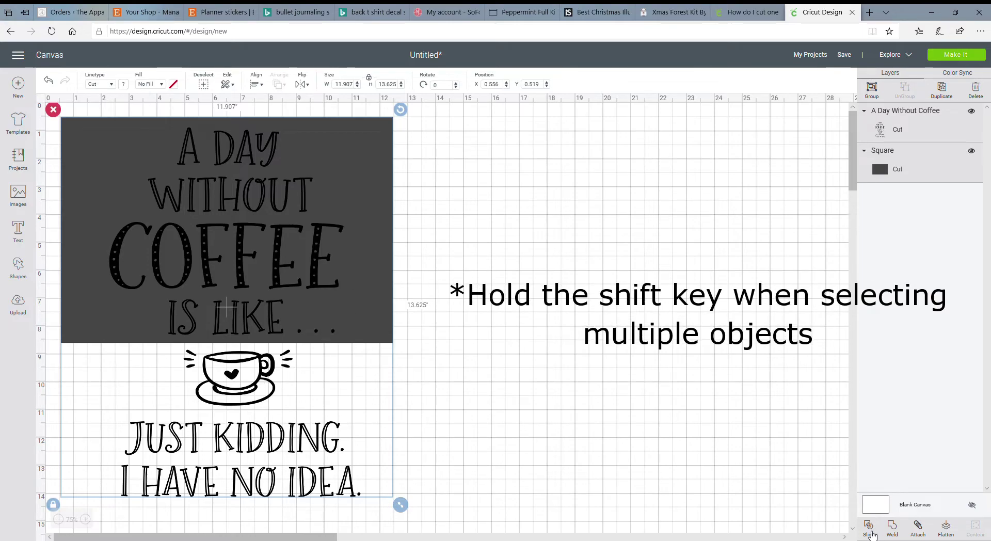
pyautogui.click(870, 527)
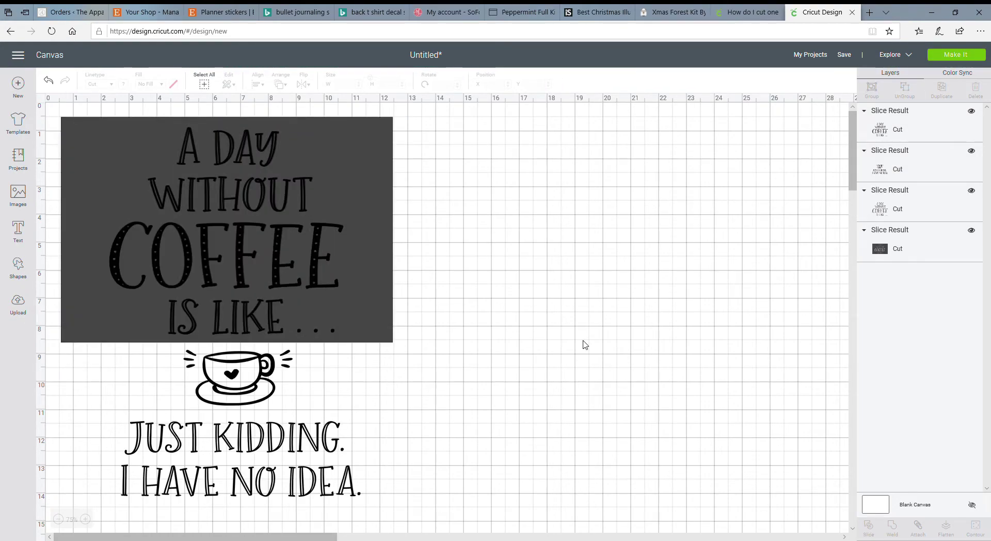
# - Drag the rectangle and text slice pieces apart to inspect the slice results
pyautogui.click(371, 265)
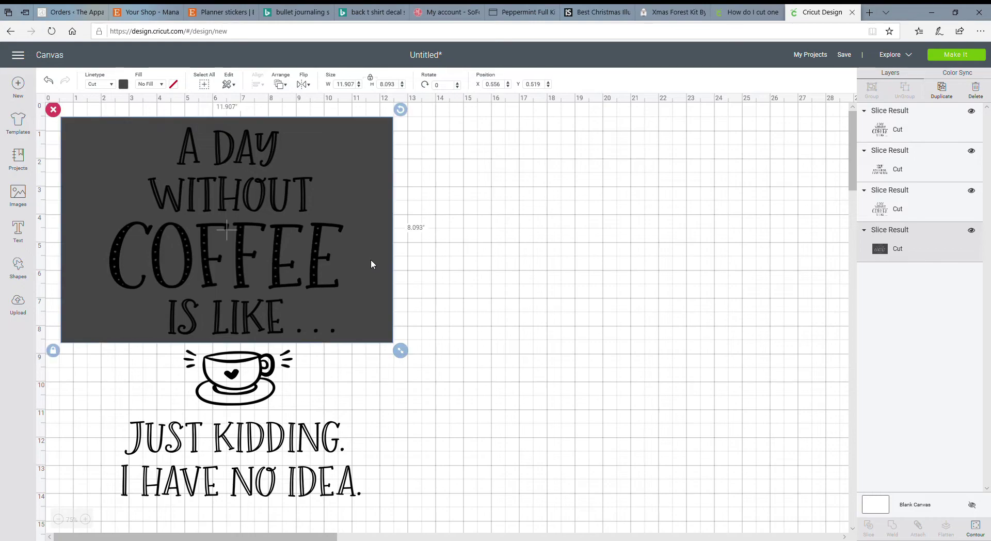
pyautogui.moveTo(386, 262); pyautogui.dragTo(726, 296)
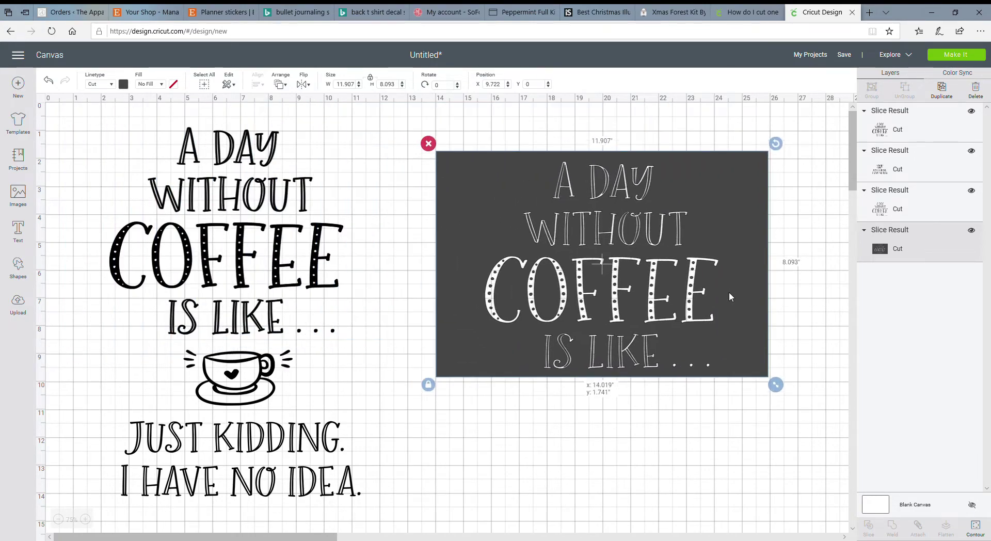
pyautogui.moveTo(709, 254); pyautogui.dragTo(749, 324)
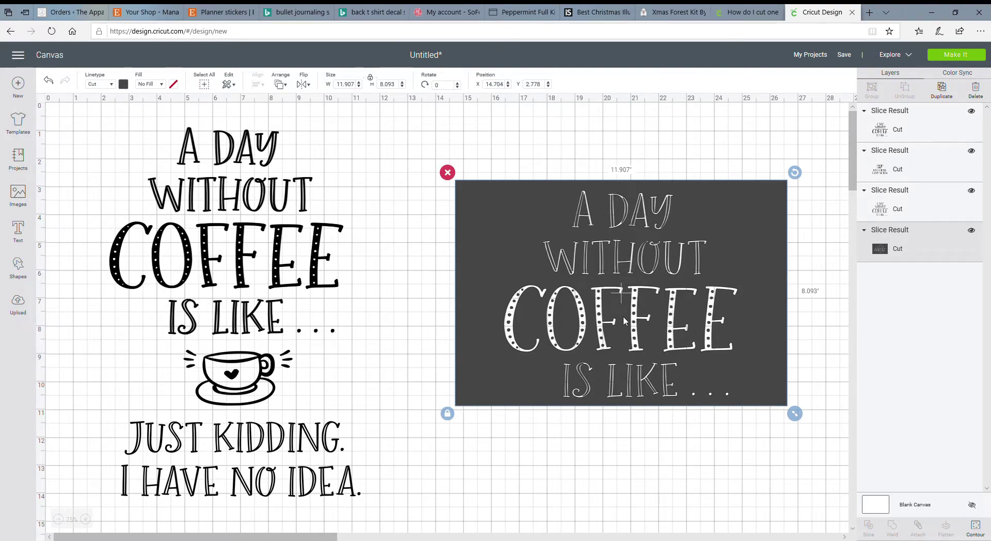
pyautogui.click(317, 253)
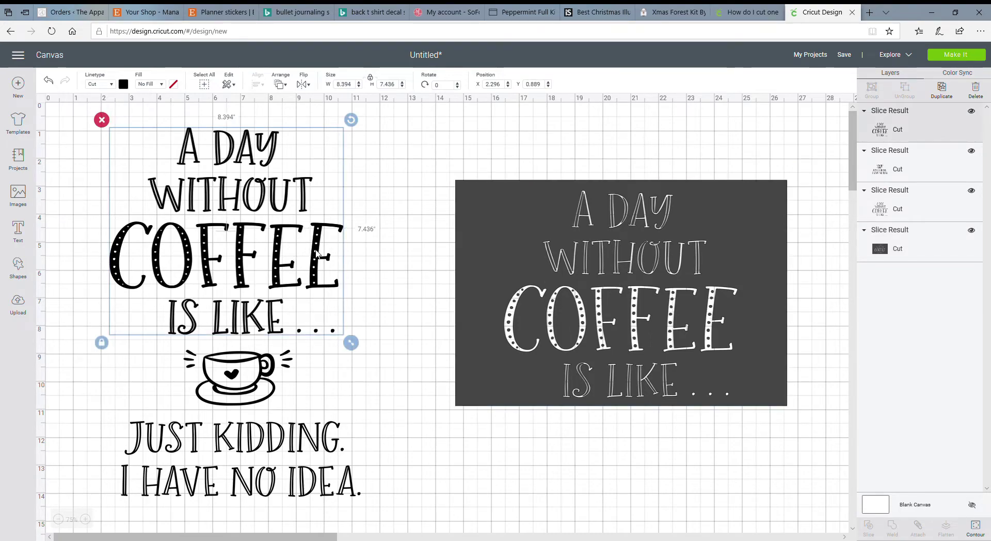
pyautogui.moveTo(317, 253); pyautogui.dragTo(429, 245)
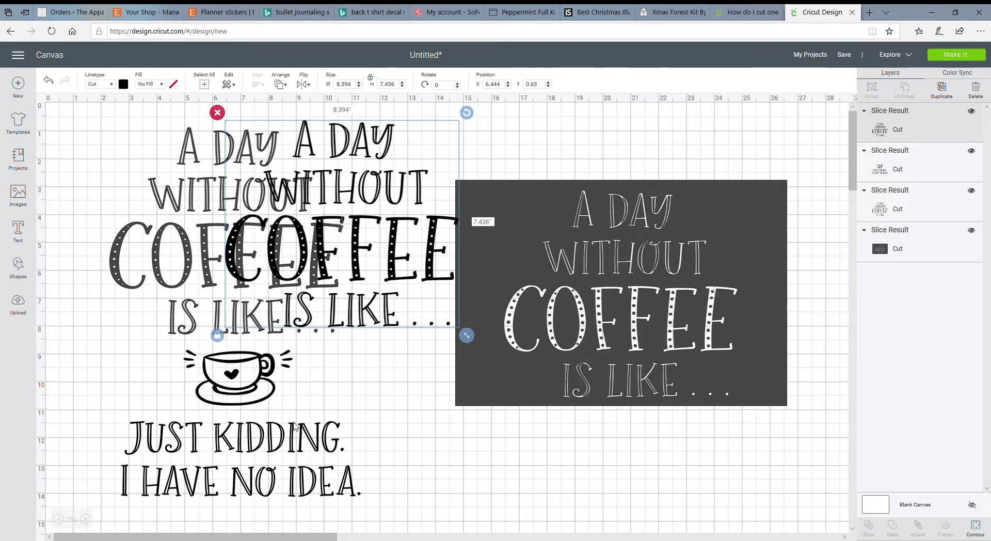
pyautogui.moveTo(357, 234); pyautogui.dragTo(329, 416)
pyautogui.click(316, 255)
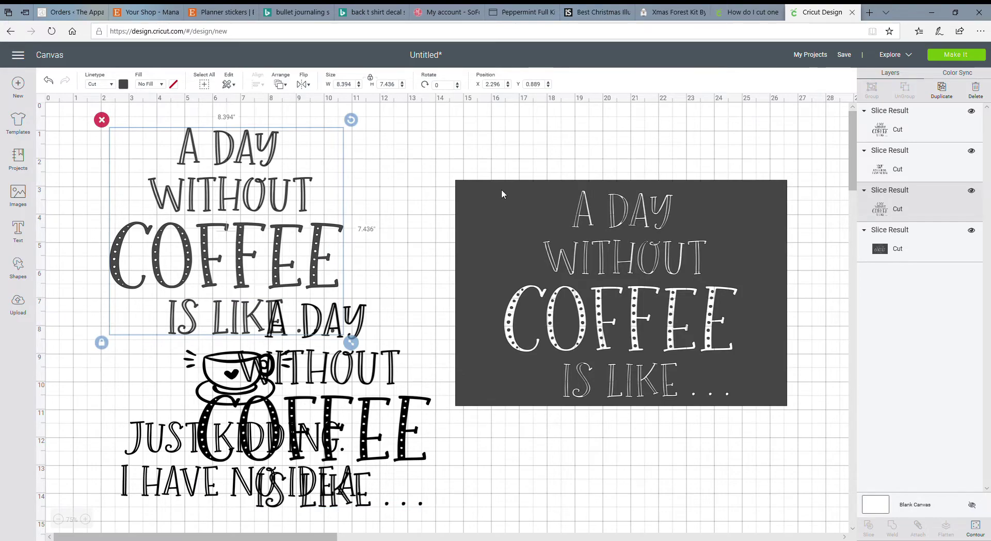
pyautogui.moveTo(320, 251); pyautogui.dragTo(713, 316)
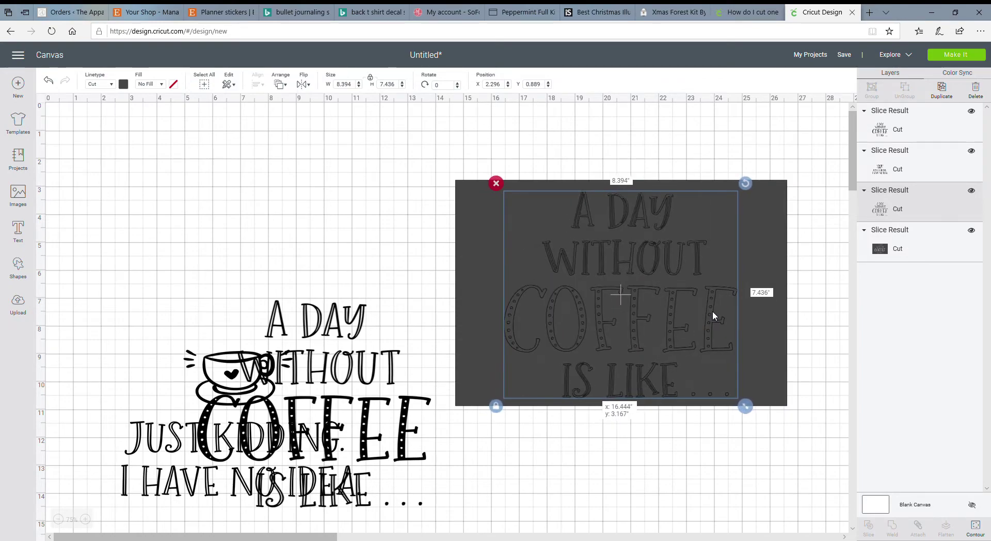
pyautogui.moveTo(392, 379); pyautogui.dragTo(316, 199)
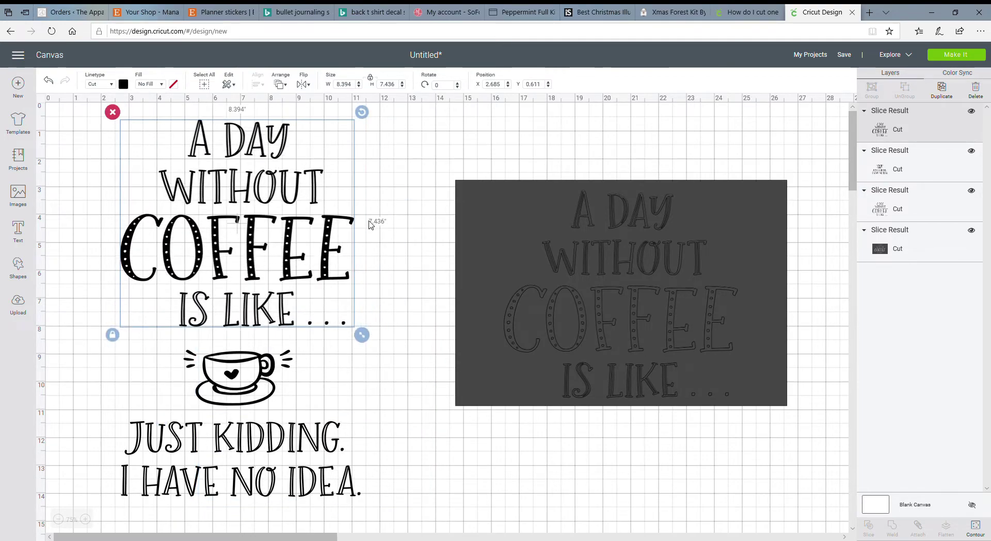
# - Delete the dark cut-out rectangle piece
pyautogui.click(267, 438)
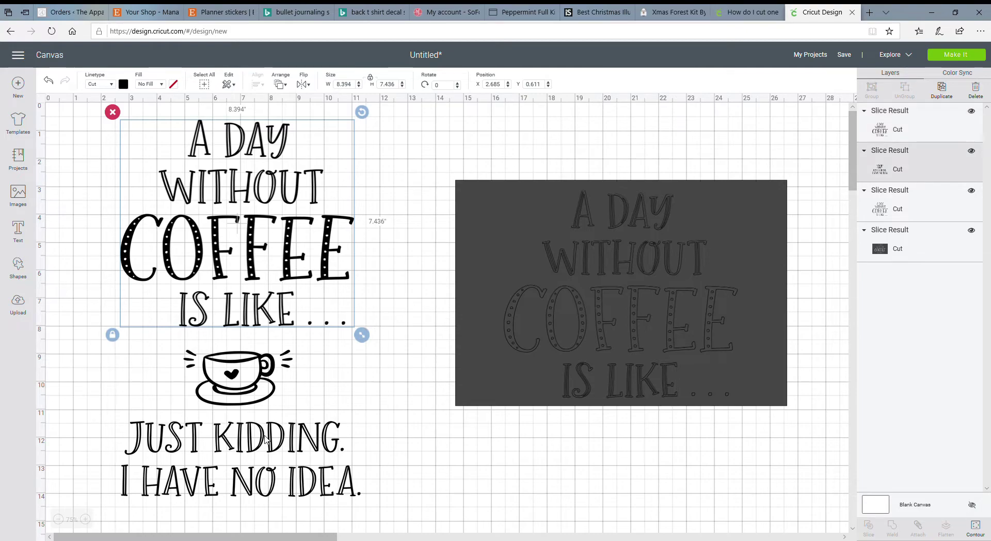
pyautogui.click(551, 319)
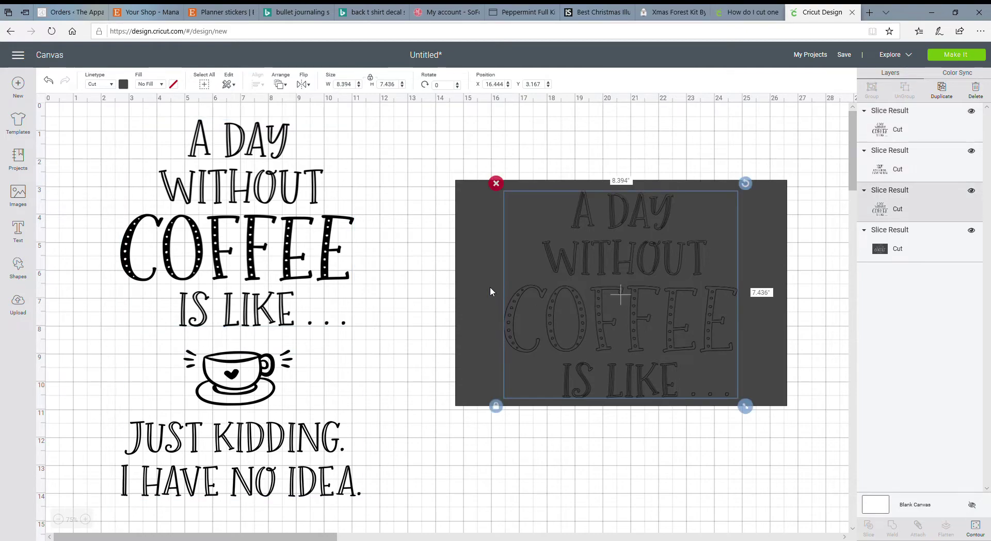
pyautogui.moveTo(491, 289); pyautogui.dragTo(462, 241)
pyautogui.press('Delete')
# - Delete the duplicate text slice and move the cup design up-left, away from the coffee quote
pyautogui.click(599, 318)
pyautogui.press('Delete')
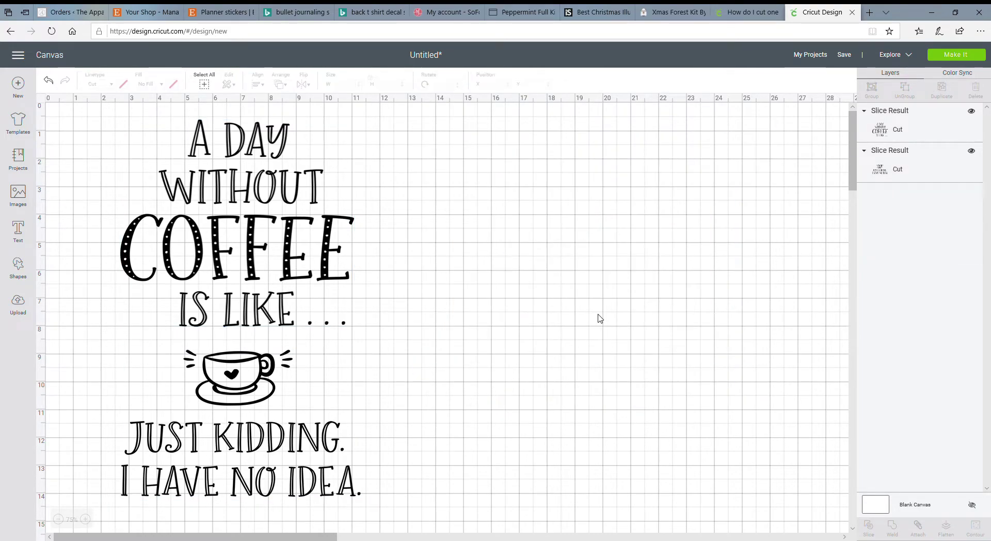
pyautogui.moveTo(289, 264); pyautogui.dragTo(556, 316)
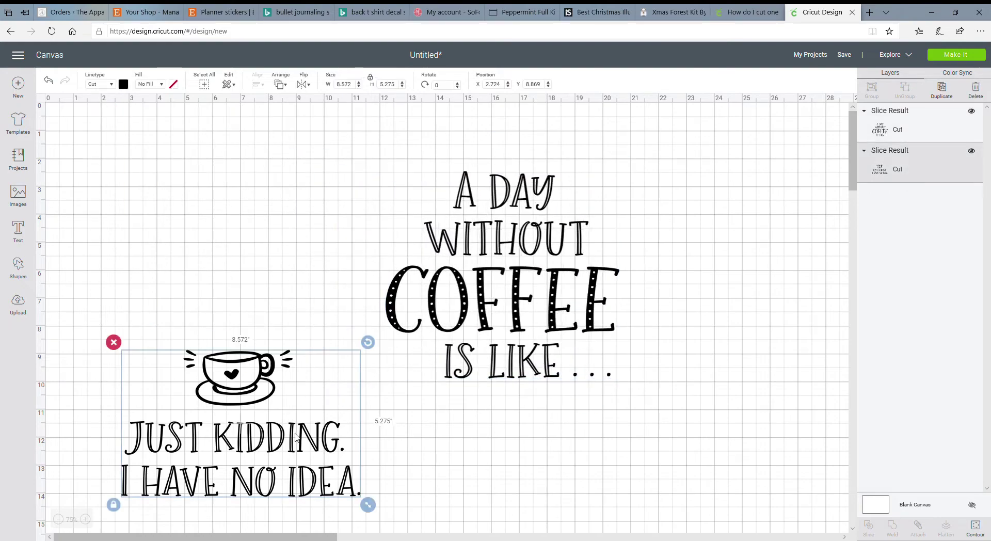
pyautogui.moveTo(295, 433); pyautogui.dragTo(267, 281)
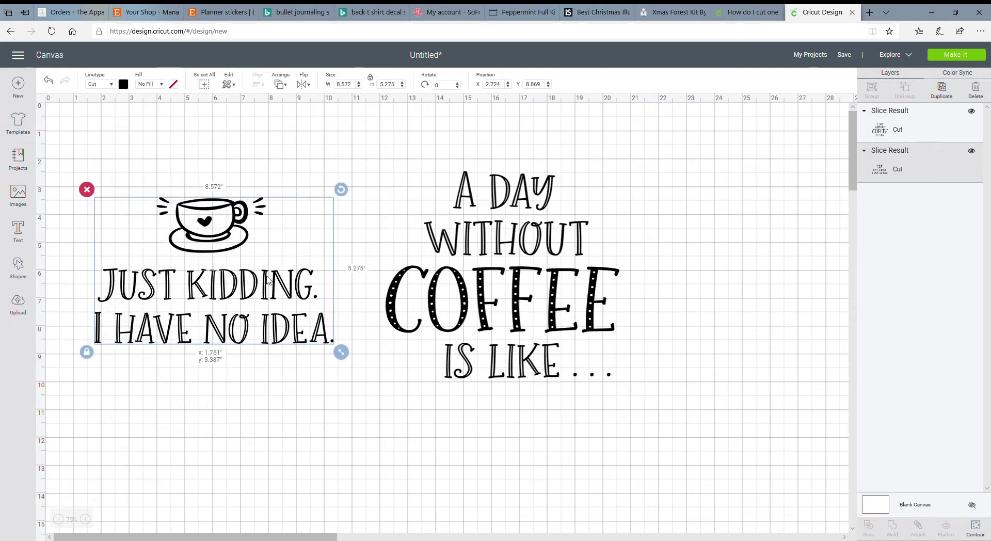
# - Preview the project on two cutting mats, check mat 2, and return to the canvas
pyautogui.click(948, 60)
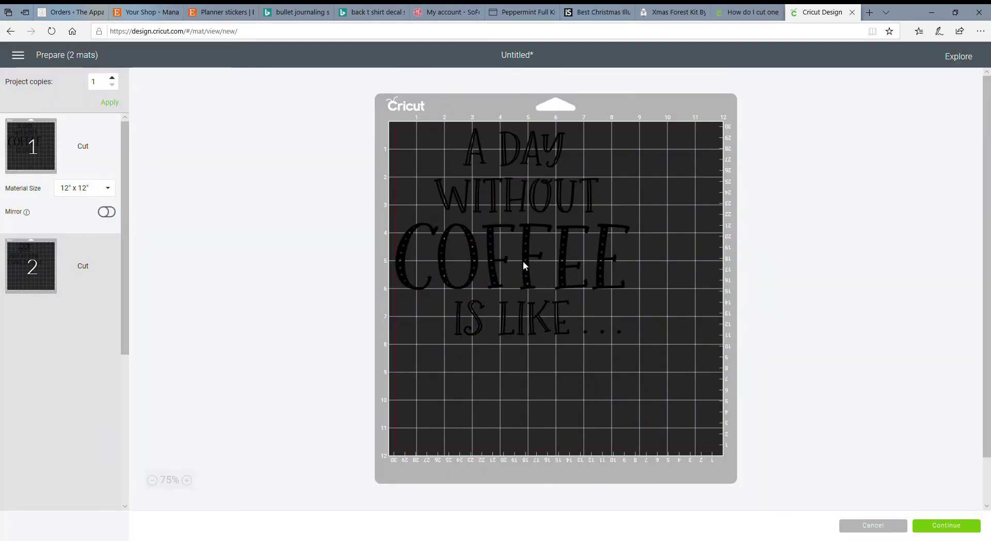
pyautogui.click(21, 271)
pyautogui.scroll(8, 22, 271)
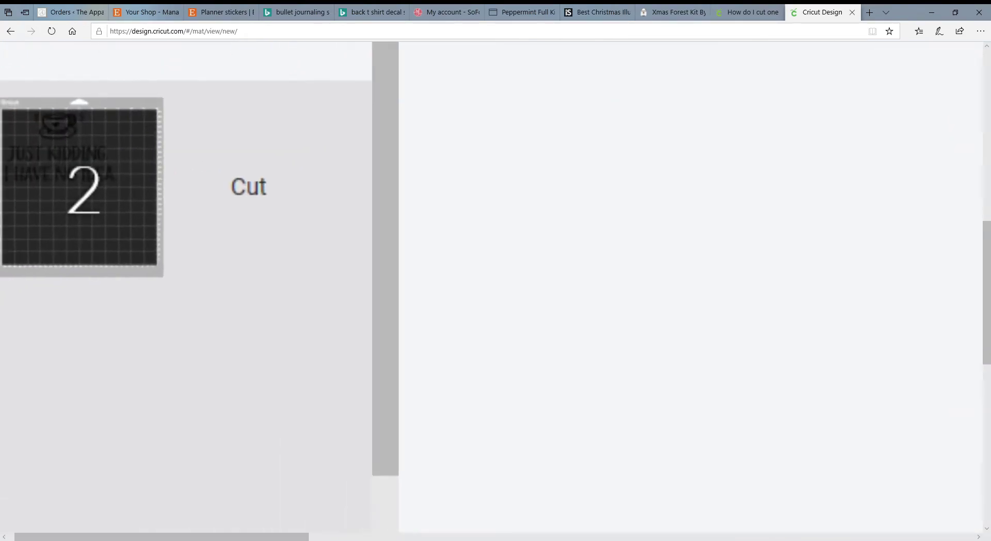
pyautogui.scroll(-1, 361, 287)
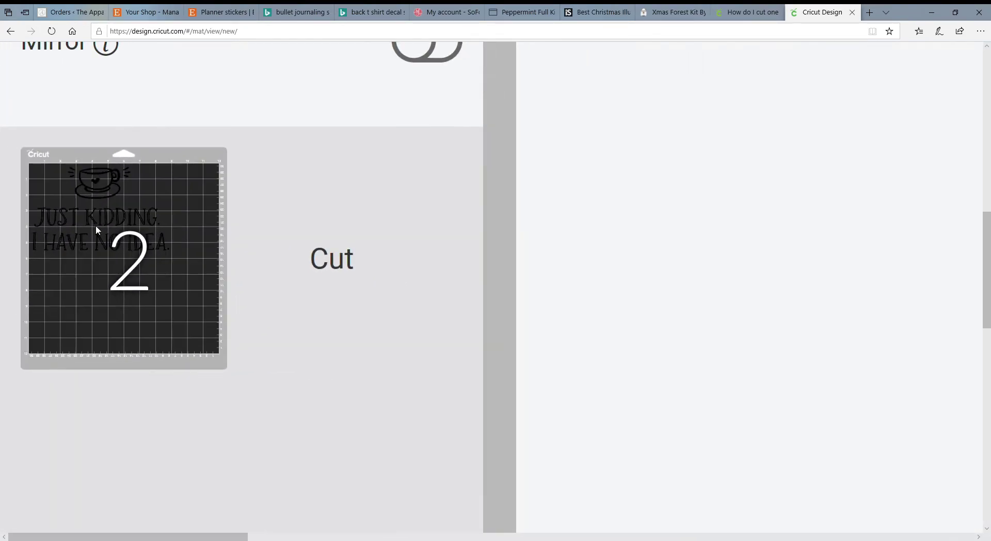
pyautogui.scroll(-4, 176, 234)
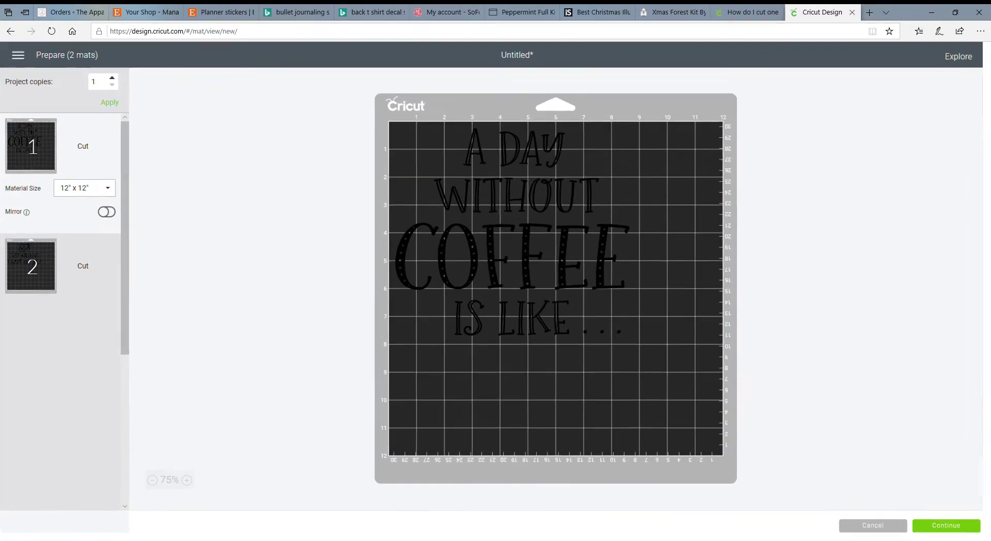
pyautogui.hotkey('alt', 'Left')
pyautogui.click(286, 300)
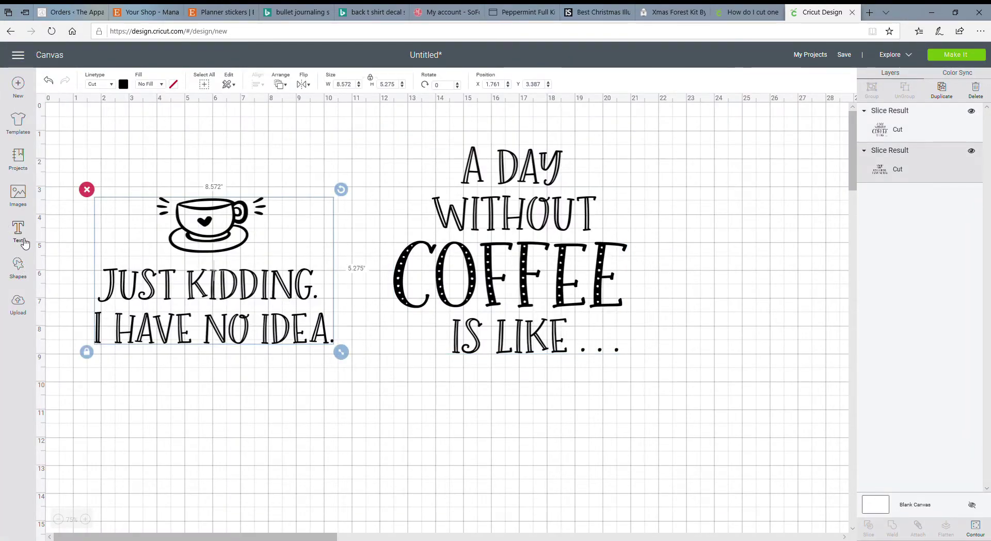
# - Add a square, send it behind the cup design, and stretch it into a rectangle over the cup
pyautogui.click(18, 266)
pyautogui.click(60, 198)
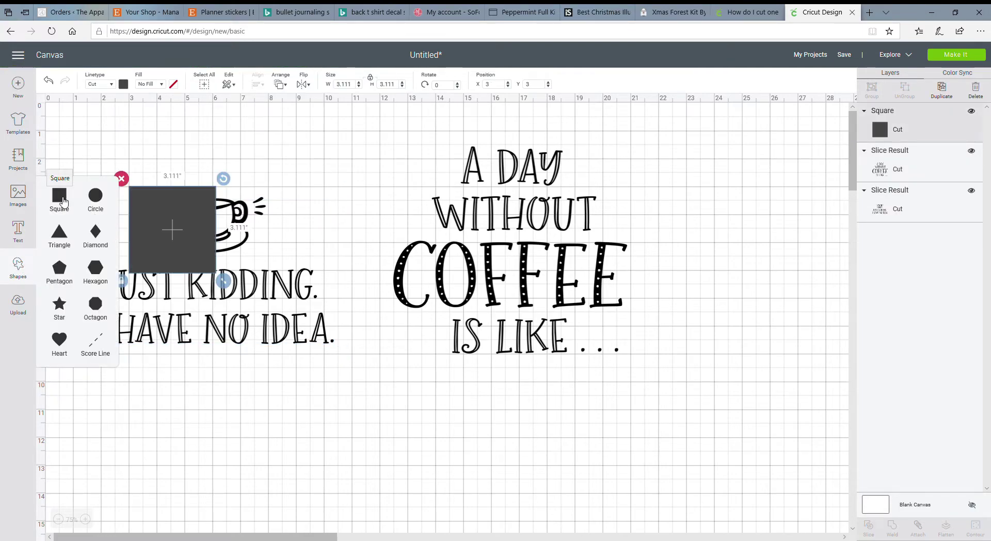
pyautogui.moveTo(162, 204); pyautogui.dragTo(153, 185)
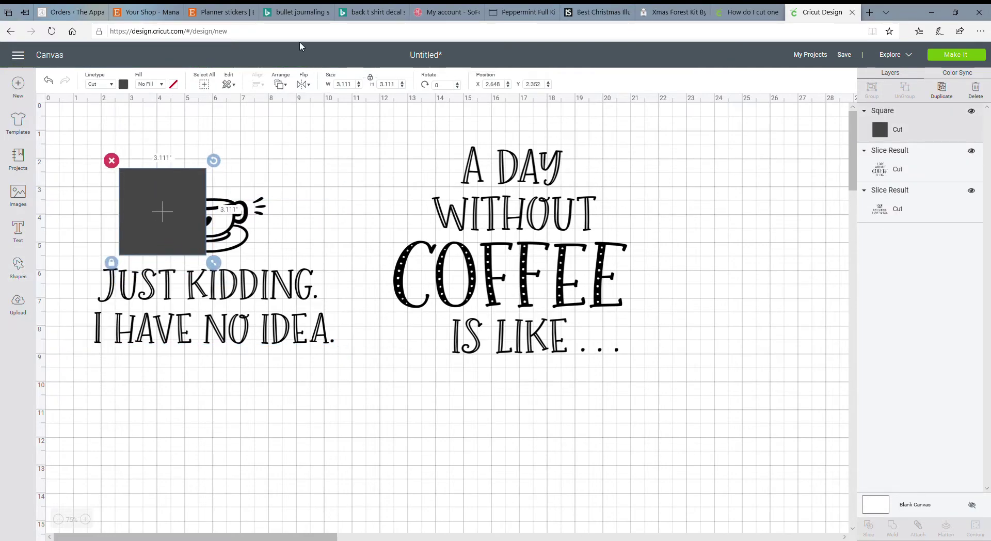
pyautogui.click(280, 84)
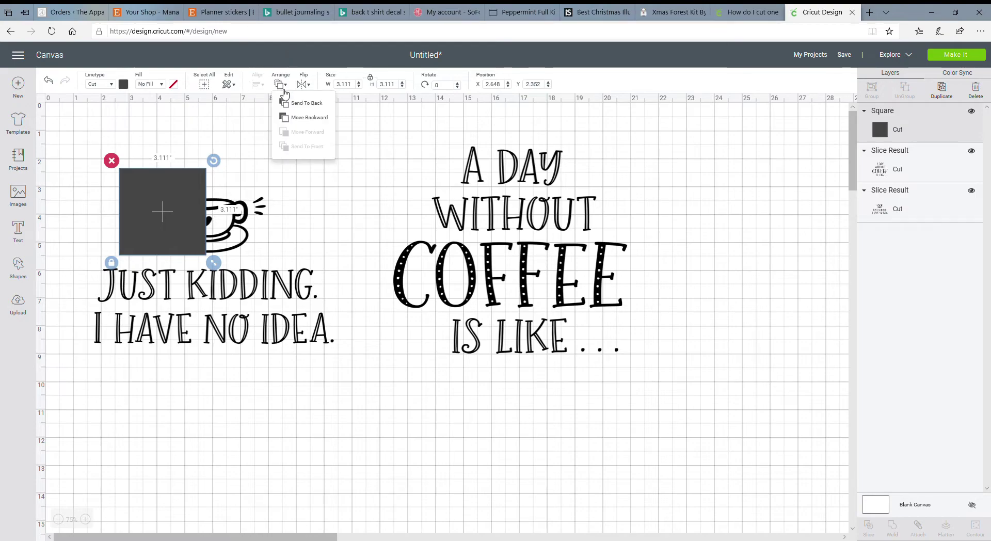
pyautogui.click(293, 117)
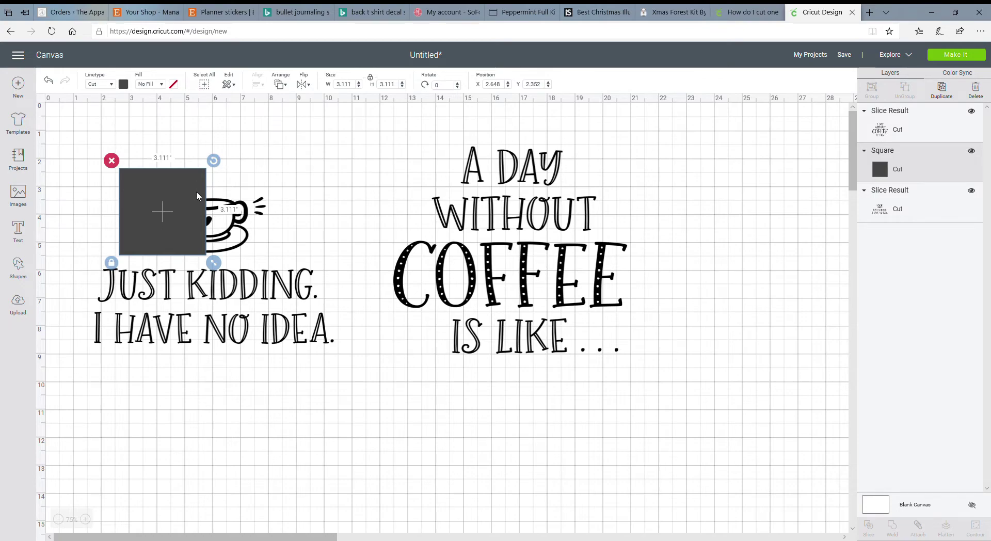
pyautogui.click(279, 85)
pyautogui.click(287, 119)
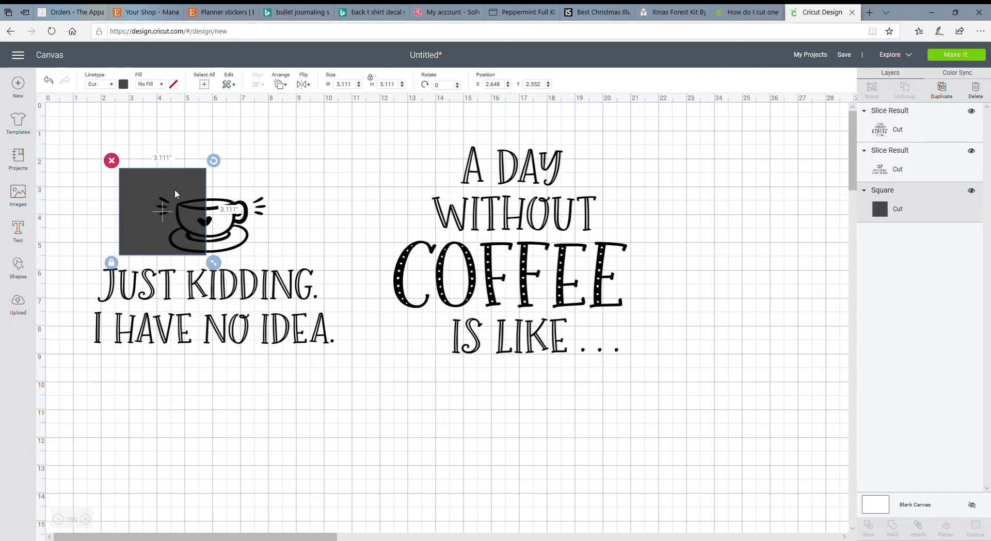
pyautogui.click(112, 263)
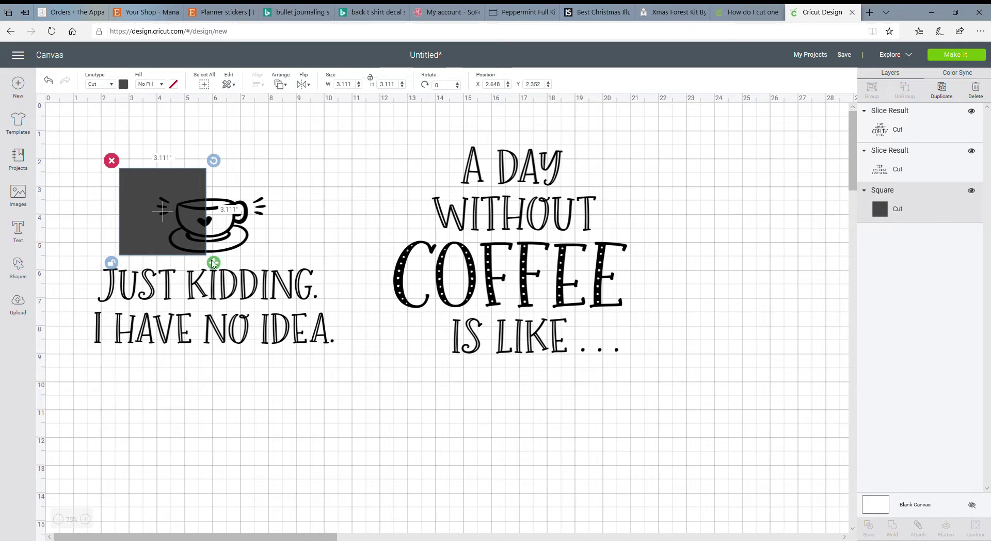
pyautogui.moveTo(219, 266); pyautogui.dragTo(298, 271)
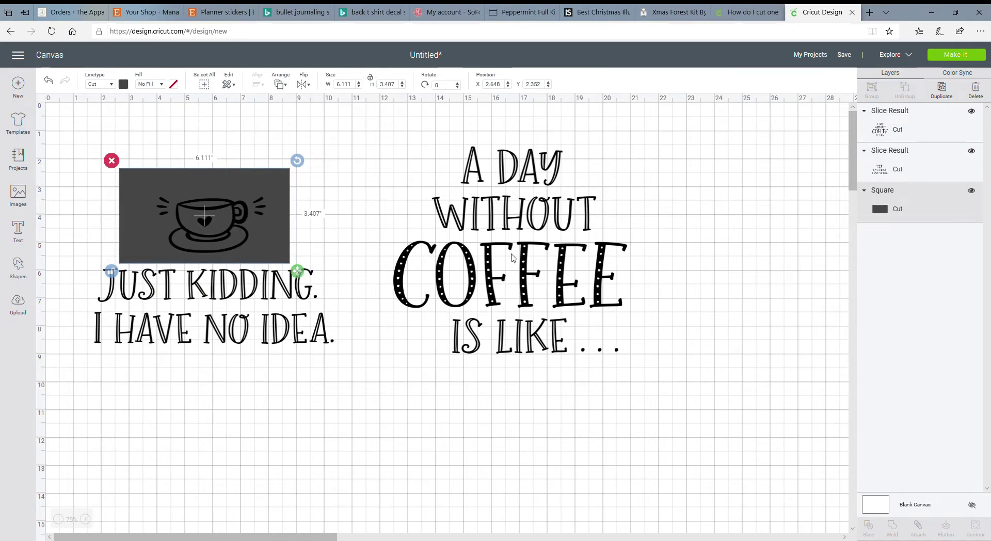
# - Slice the rectangle with the cup design, then delete the leftover rectangle and duplicate cup
pyautogui.keyDown('shift'); pyautogui.click(286, 321); pyautogui.keyUp('shift')
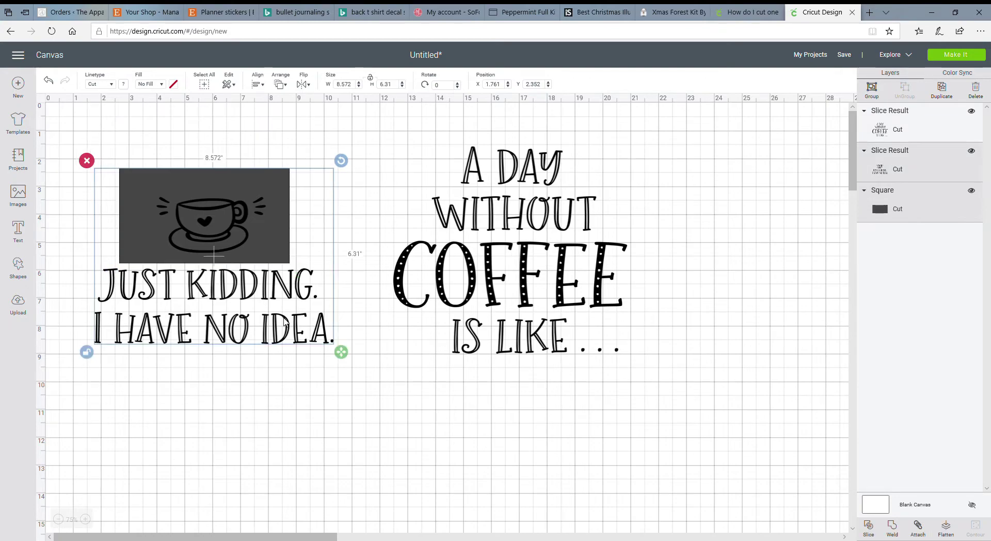
pyautogui.click(867, 527)
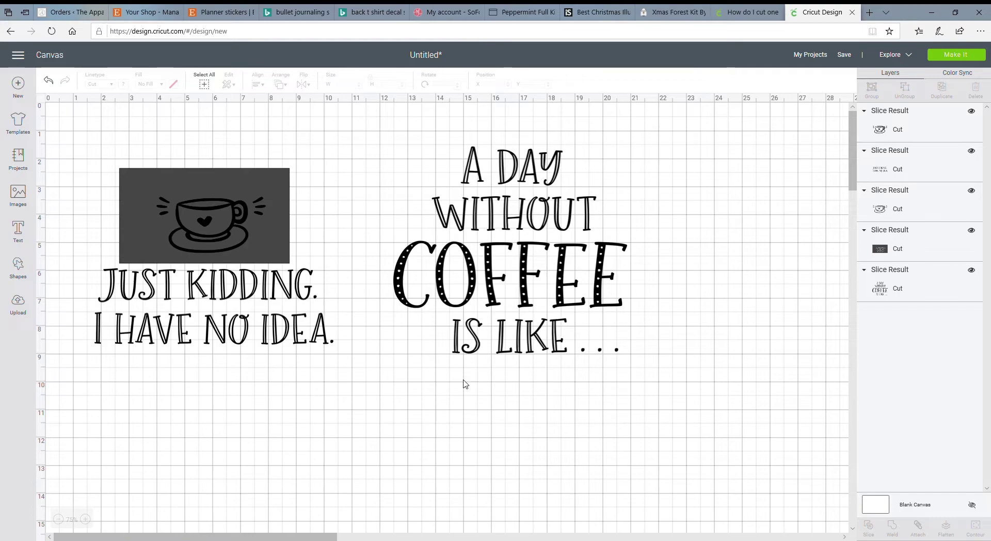
pyautogui.click(268, 234)
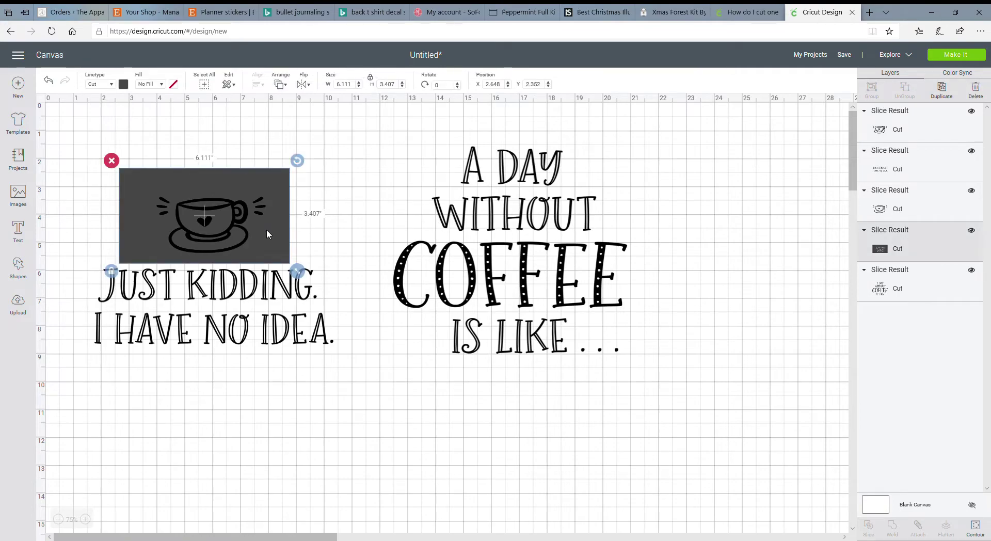
pyautogui.press('Delete')
pyautogui.click(241, 221)
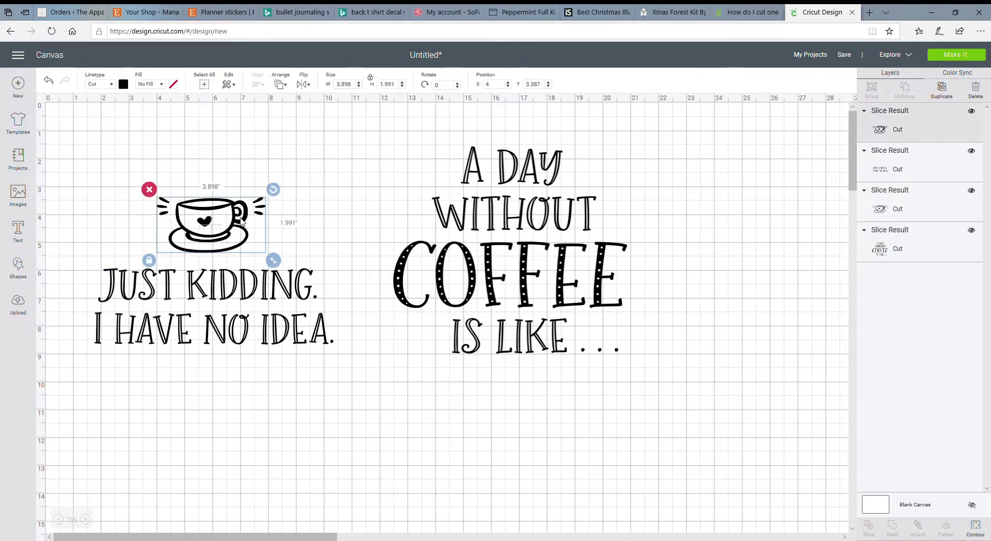
pyautogui.moveTo(241, 221)
pyautogui.mouseDown()
pyautogui.moveTo(266, 196)
pyautogui.moveTo(225, 219)
pyautogui.mouseUp()
pyautogui.click(187, 249)
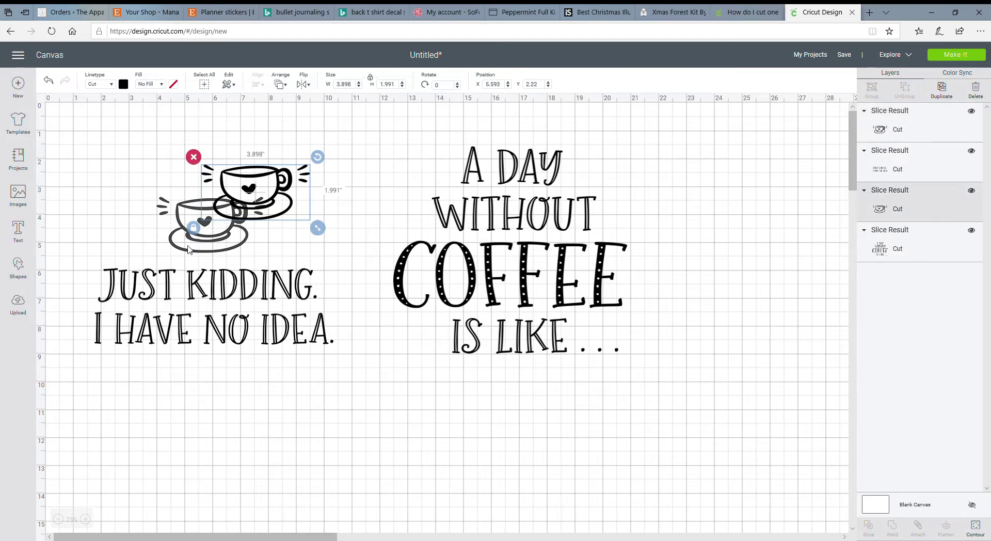
pyautogui.press('Delete')
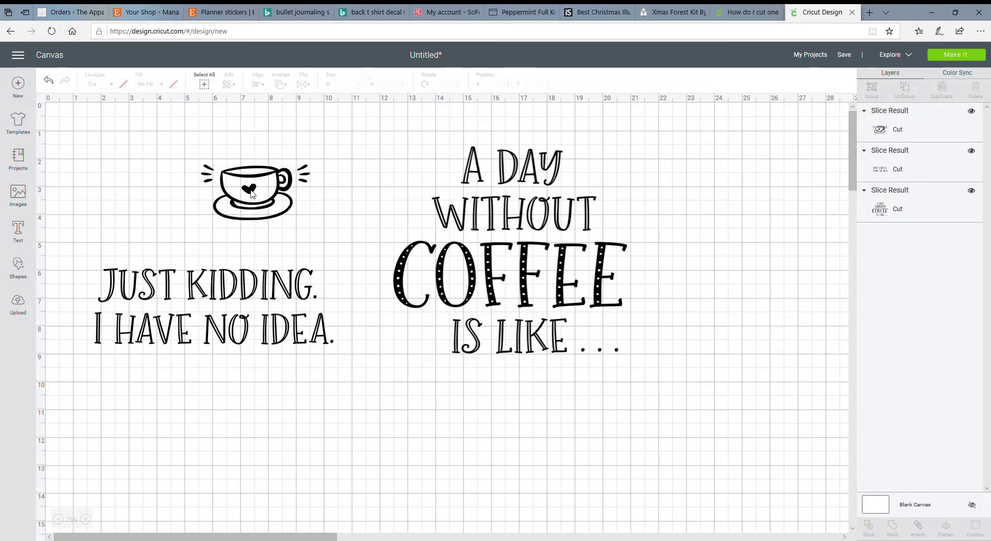
# - Make the coffee cup dark red
pyautogui.moveTo(252, 195); pyautogui.dragTo(205, 233)
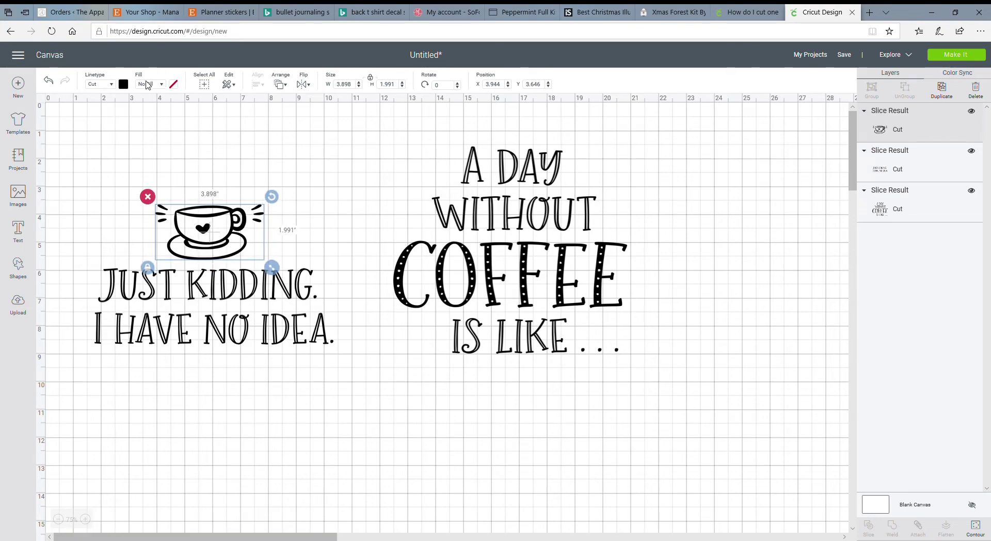
pyautogui.click(124, 85)
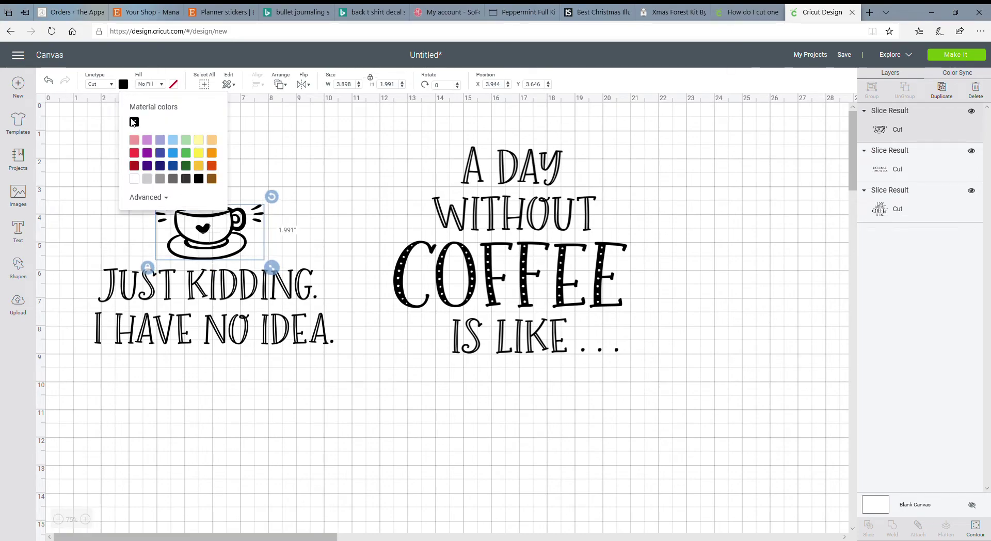
pyautogui.click(135, 166)
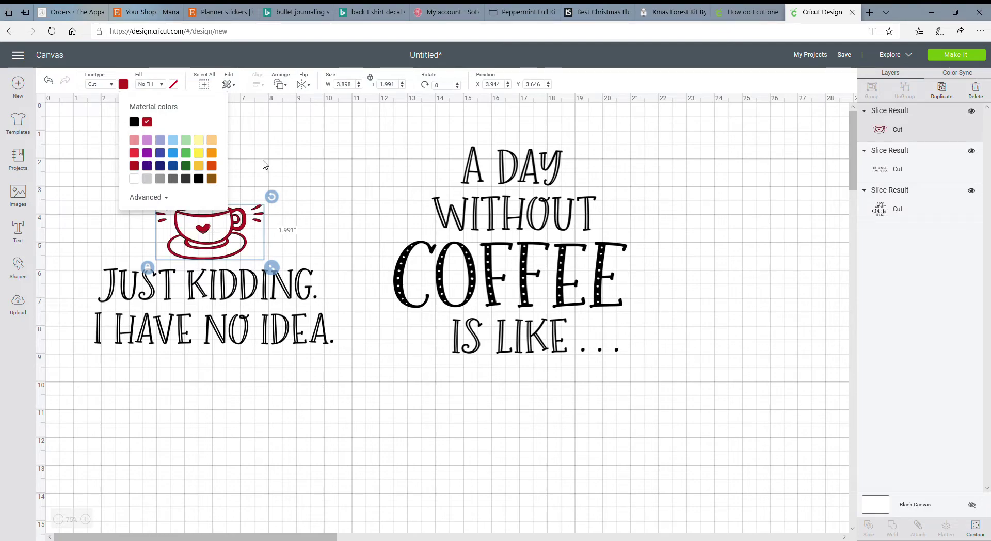
pyautogui.click(287, 177)
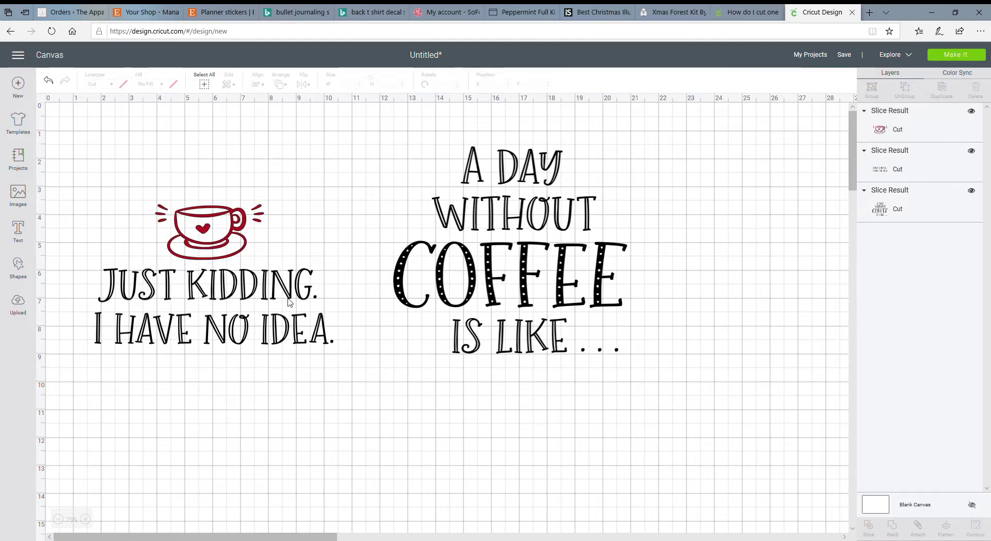
# - Color the JUST KIDDING text light purple and place the cup just above it at lower left
pyautogui.click(227, 295)
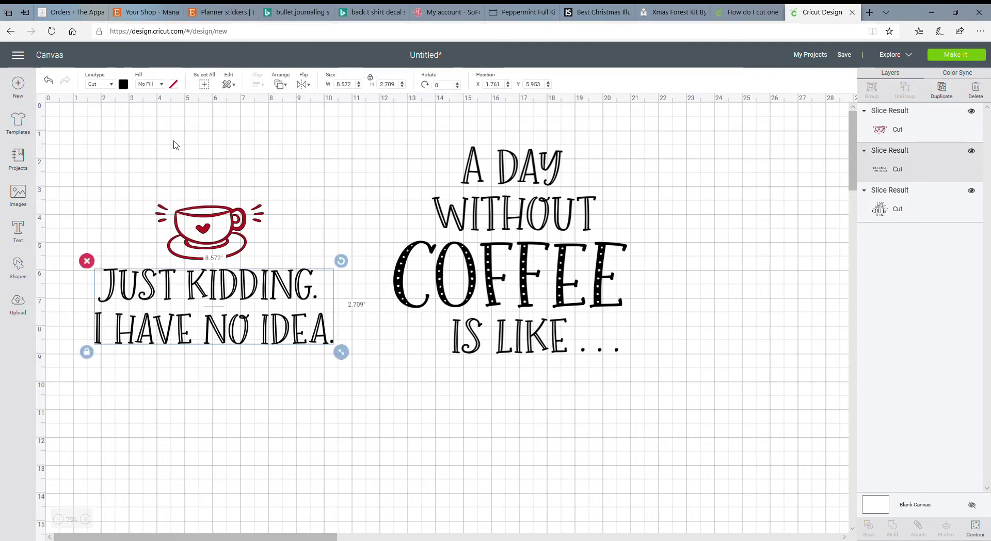
pyautogui.click(123, 84)
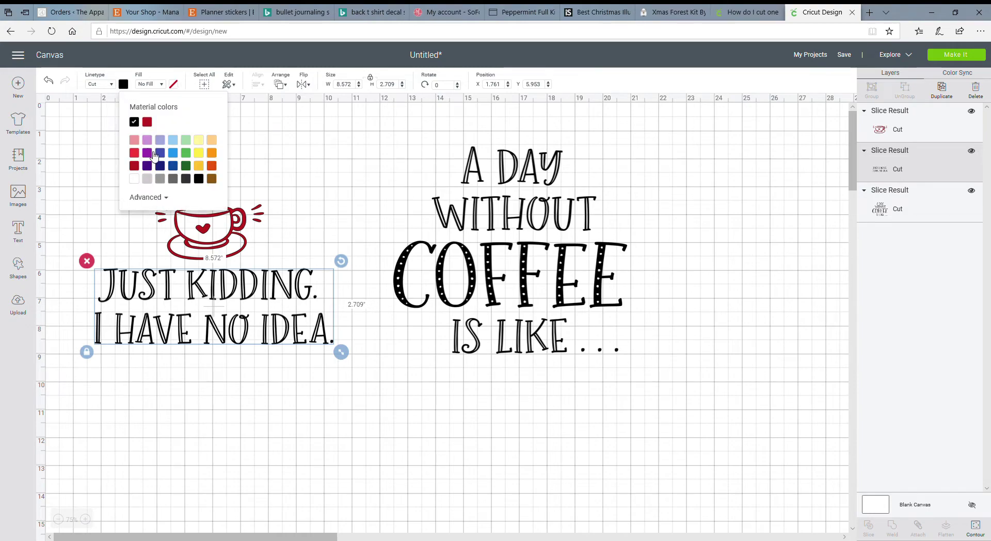
pyautogui.click(147, 140)
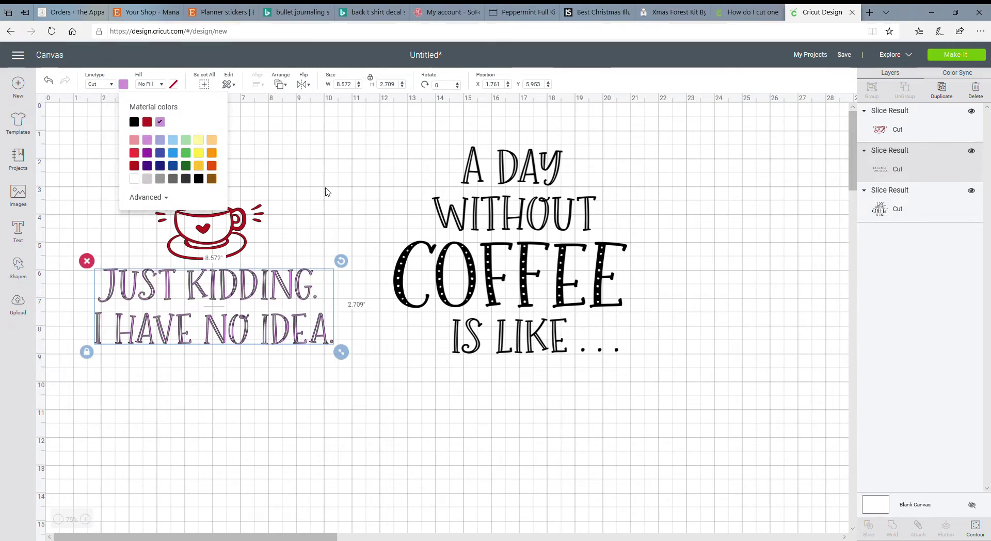
pyautogui.click(296, 230)
pyautogui.moveTo(253, 293); pyautogui.dragTo(253, 419)
pyautogui.moveTo(228, 232); pyautogui.dragTo(235, 363)
# - Move the A DAY WITHOUT COFFEE quote above the red cup and shift the JUST KIDDING text right
pyautogui.click(468, 303)
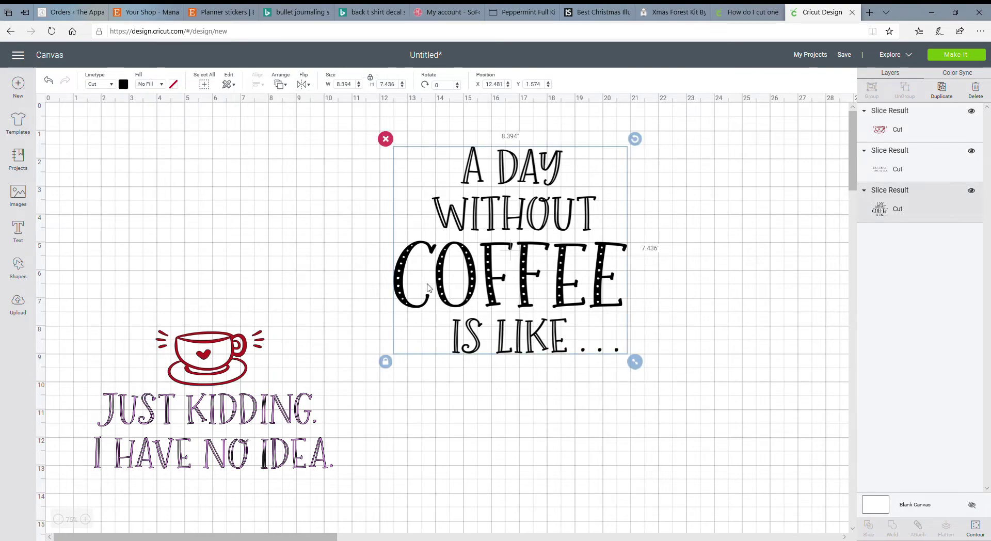
pyautogui.moveTo(428, 288); pyautogui.dragTo(124, 255)
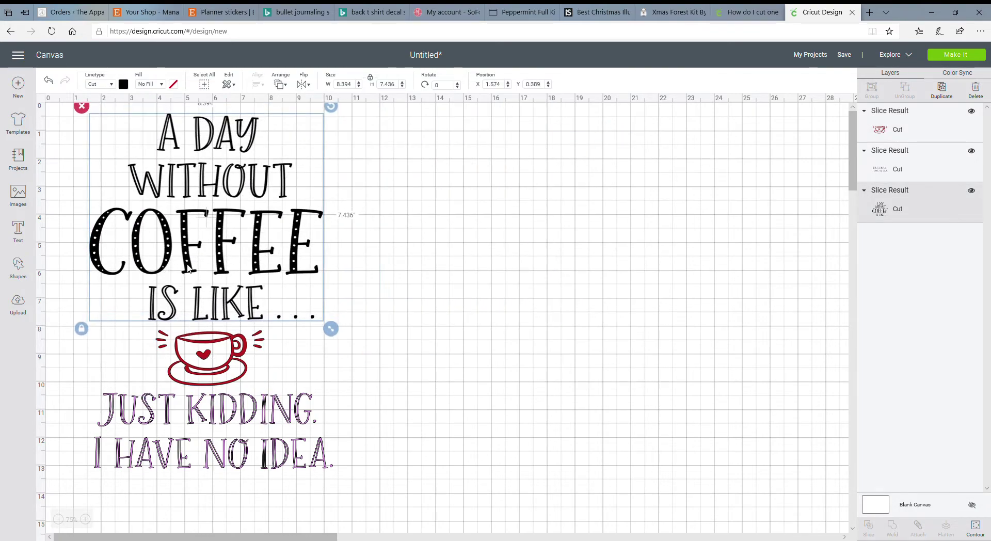
pyautogui.click(518, 235)
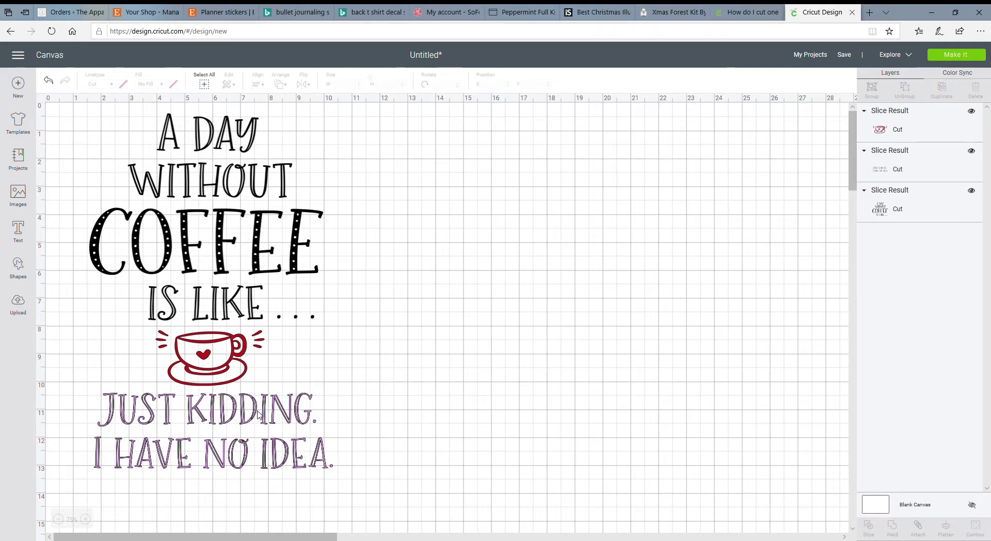
pyautogui.moveTo(258, 414); pyautogui.dragTo(547, 340)
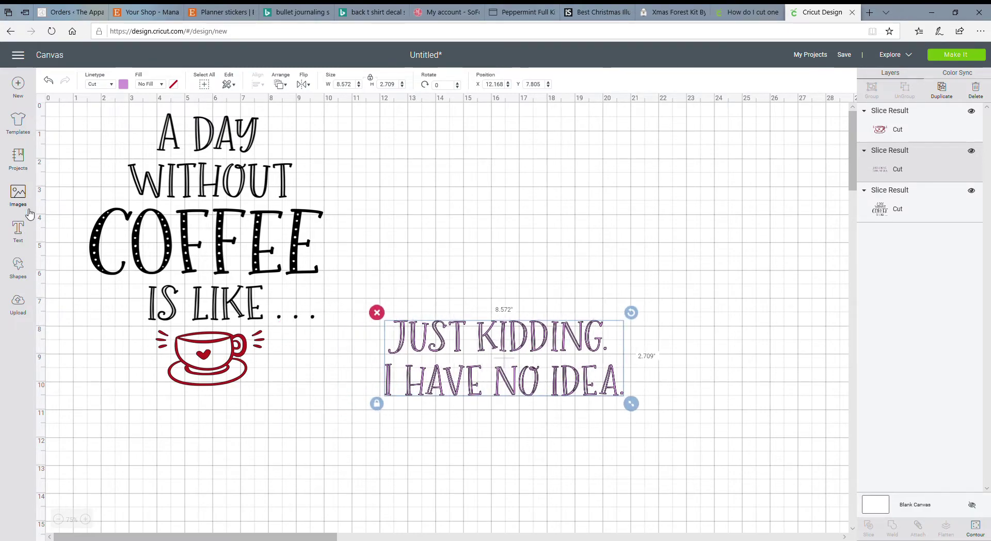
# - Add a square beside the JUST KIDDING text and shorten it into a flatter rectangle
pyautogui.click(18, 266)
pyautogui.click(60, 194)
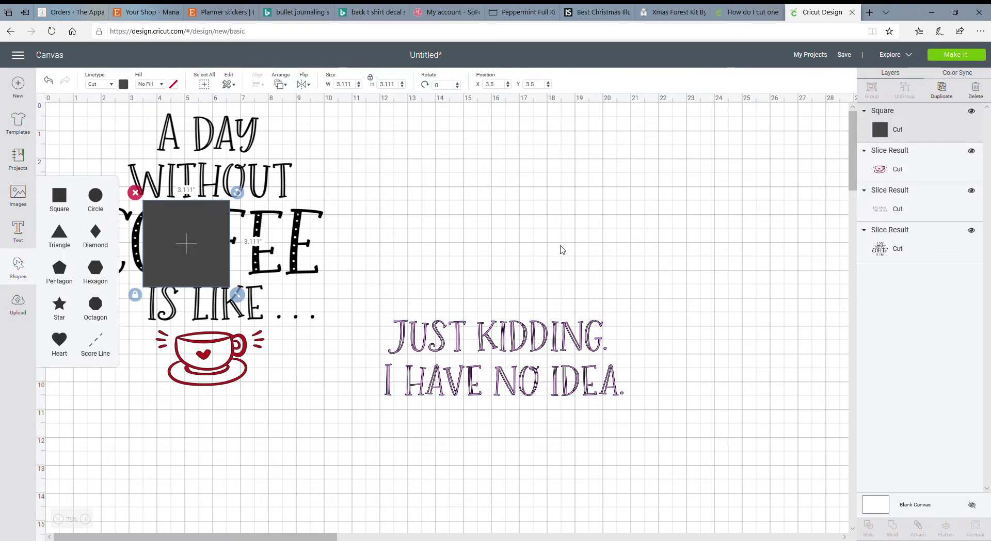
pyautogui.moveTo(204, 240); pyautogui.dragTo(609, 258)
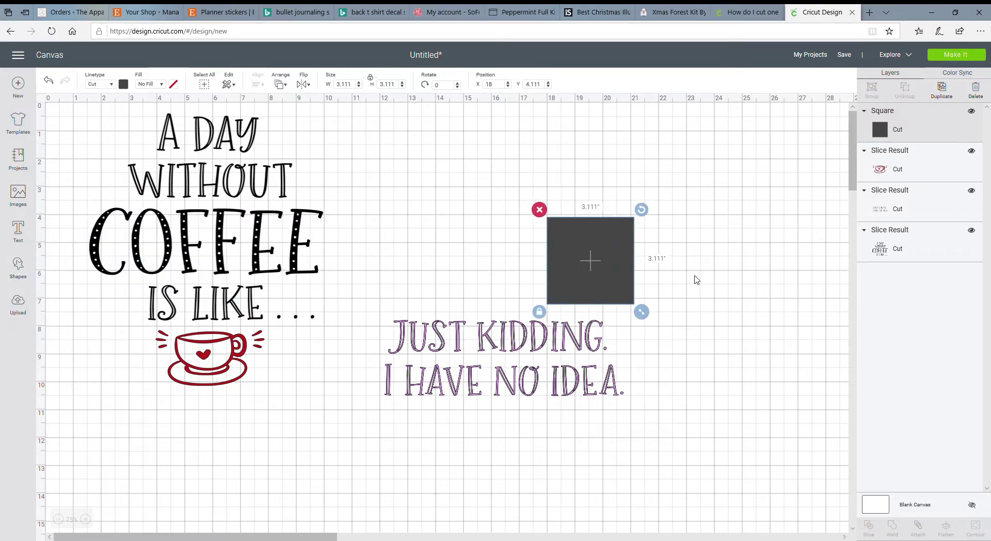
pyautogui.click(539, 311)
pyautogui.moveTo(647, 315); pyautogui.dragTo(600, 334)
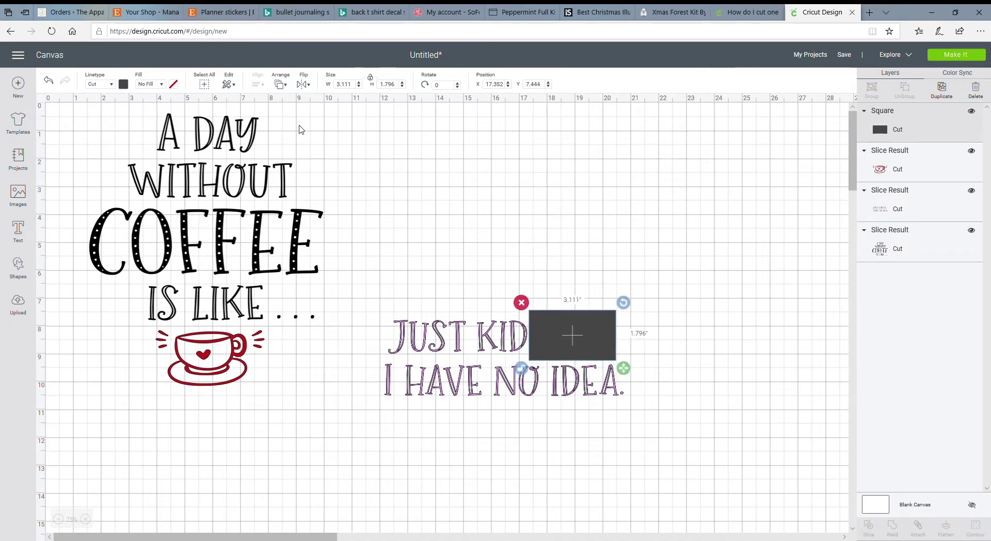
# - Move the rectangle back twice behind the text, over DING., and slice
pyautogui.click(285, 89)
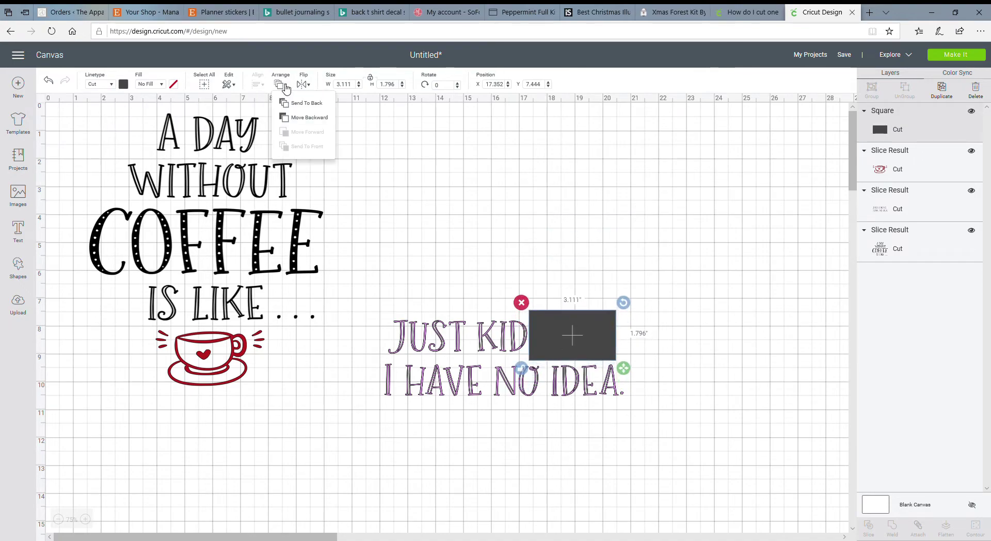
pyautogui.click(300, 119)
pyautogui.click(289, 87)
pyautogui.click(299, 118)
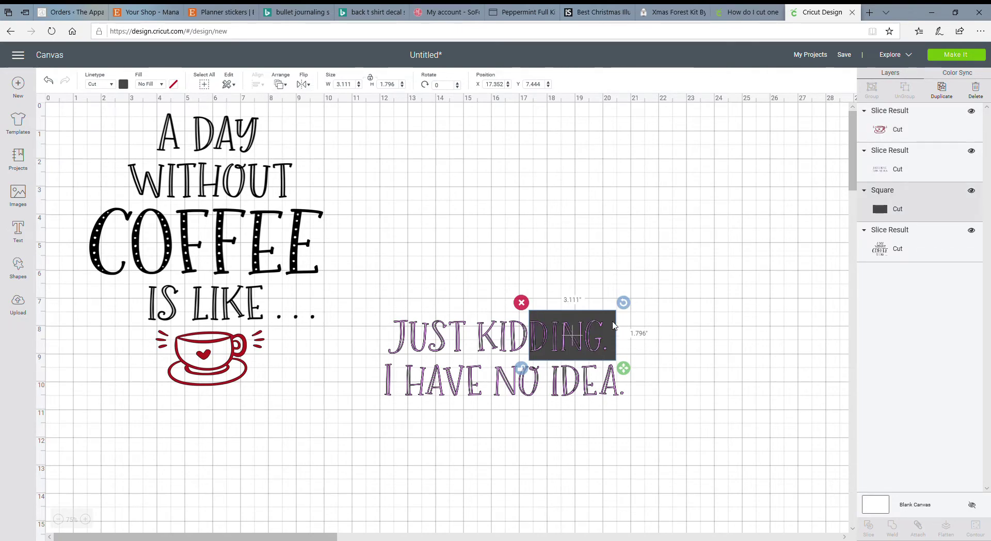
pyautogui.moveTo(614, 324); pyautogui.dragTo(613, 319)
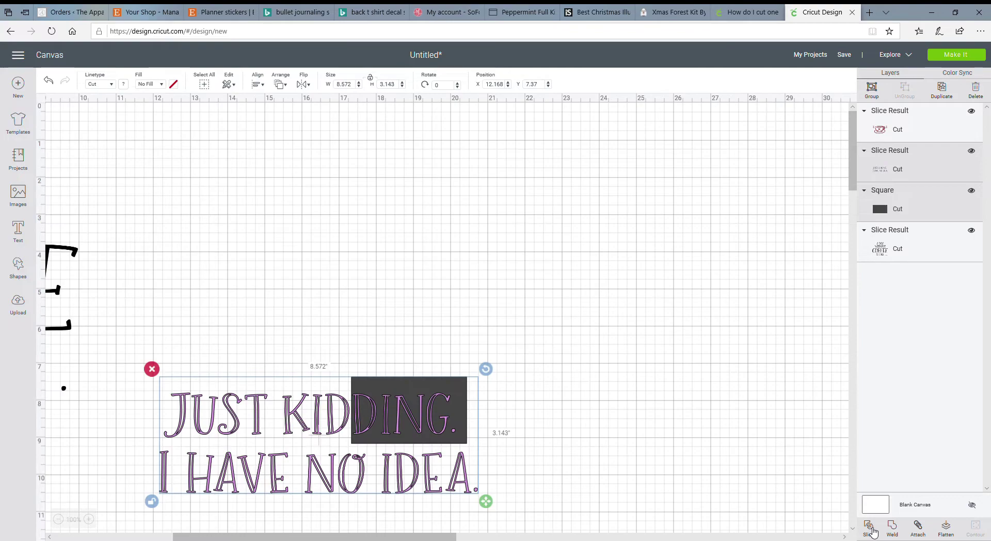
pyautogui.click(870, 528)
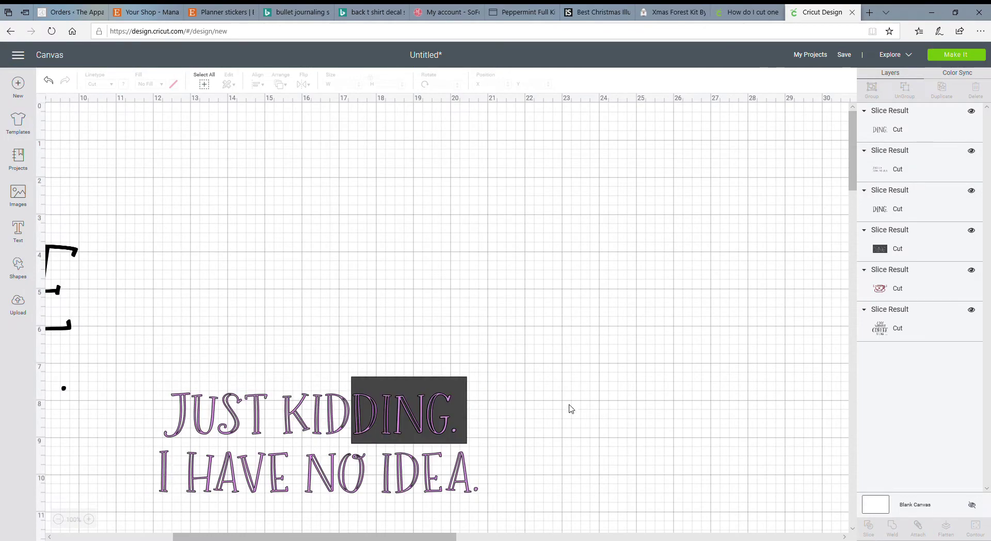
pyautogui.click(464, 391)
# - Delete the dark and black DING. leftovers and fit the pink DING. against KID
pyautogui.press('Delete')
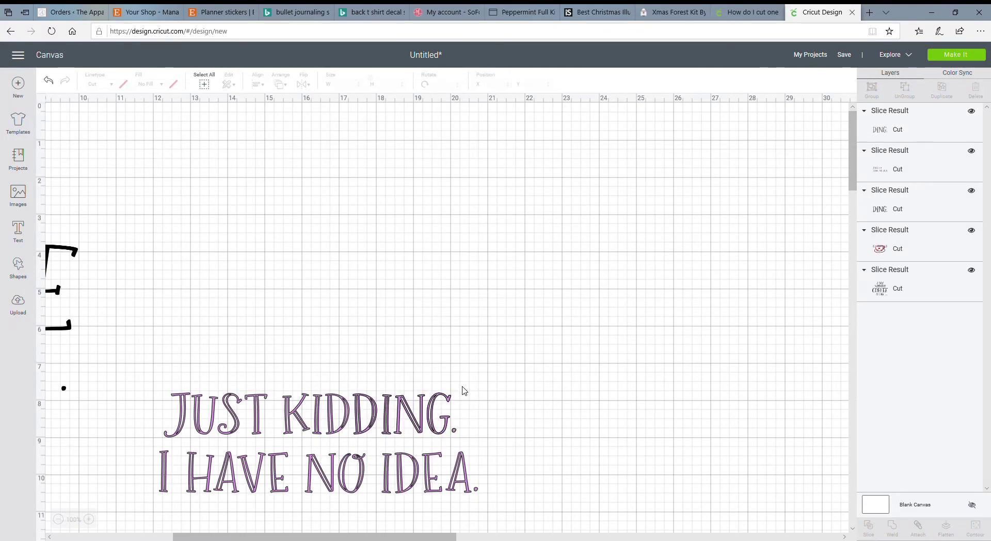
pyautogui.click(443, 400)
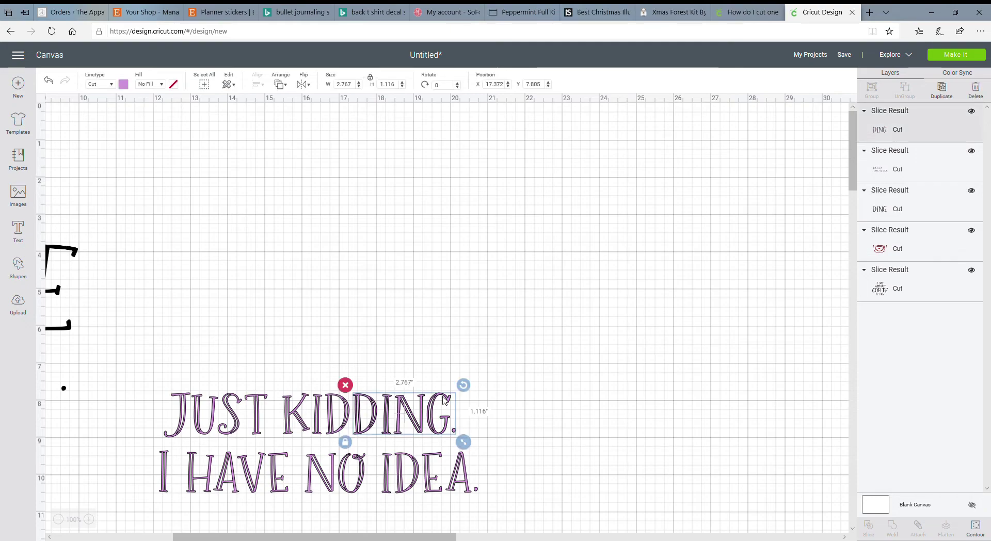
pyautogui.click(360, 421)
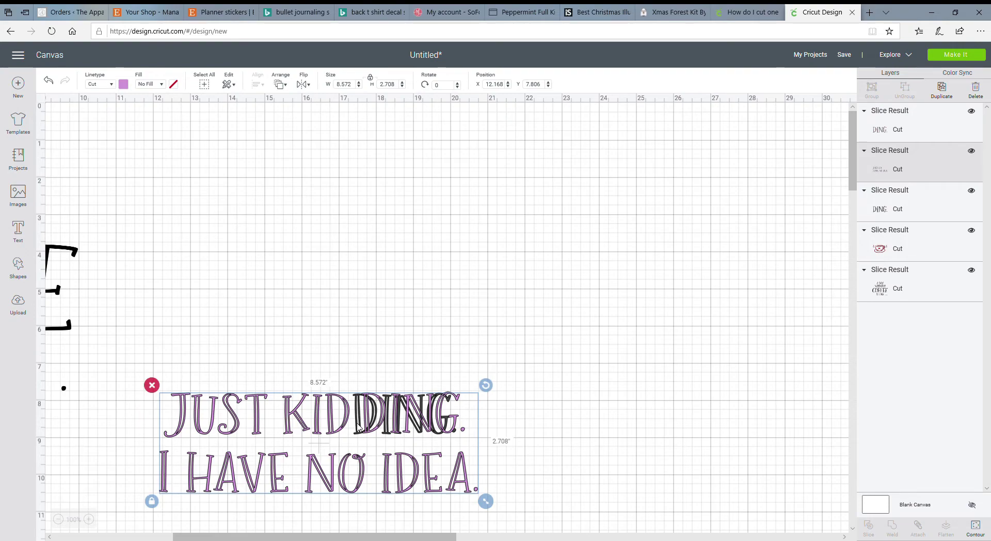
pyautogui.moveTo(360, 427); pyautogui.dragTo(354, 436)
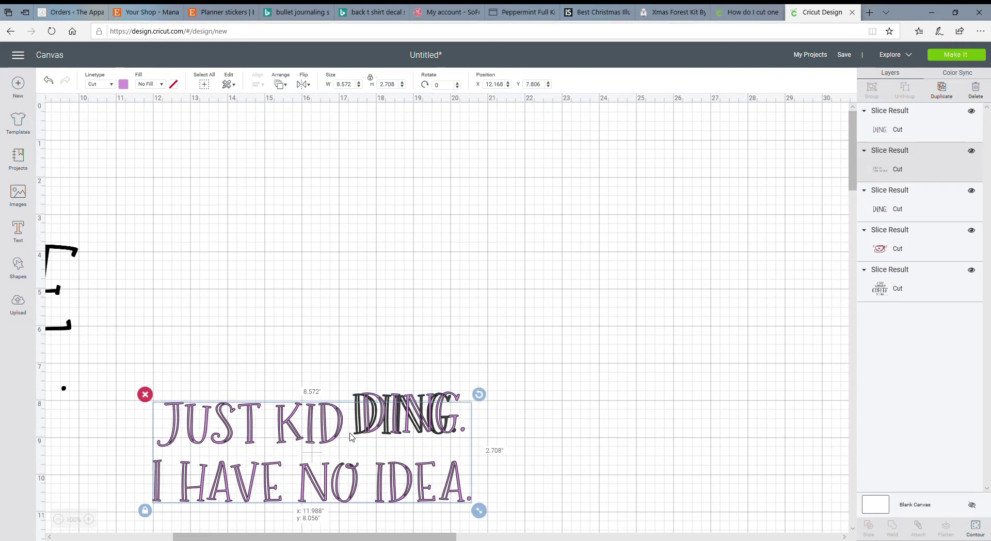
pyautogui.click(360, 399)
pyautogui.press('Delete')
pyautogui.click(369, 411)
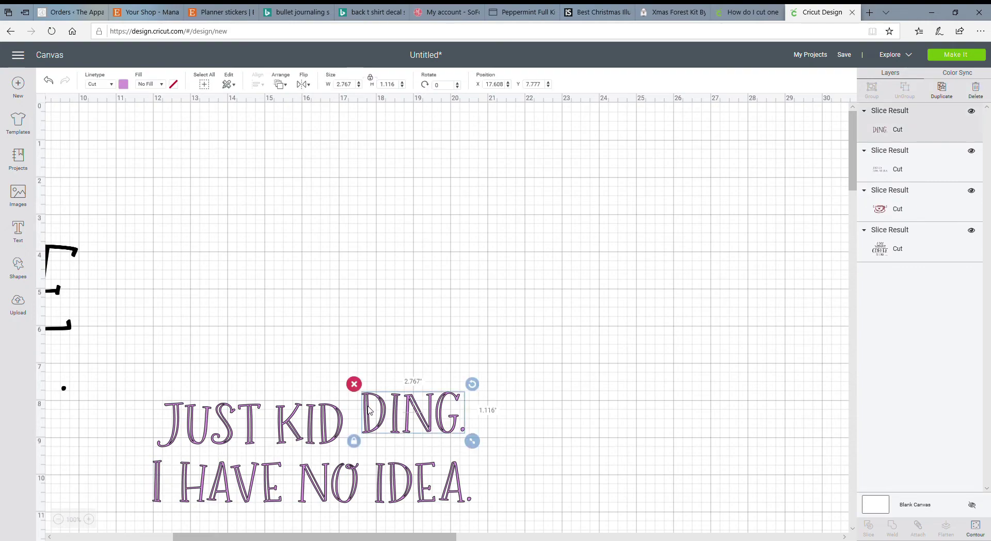
pyautogui.moveTo(368, 410); pyautogui.dragTo(353, 422)
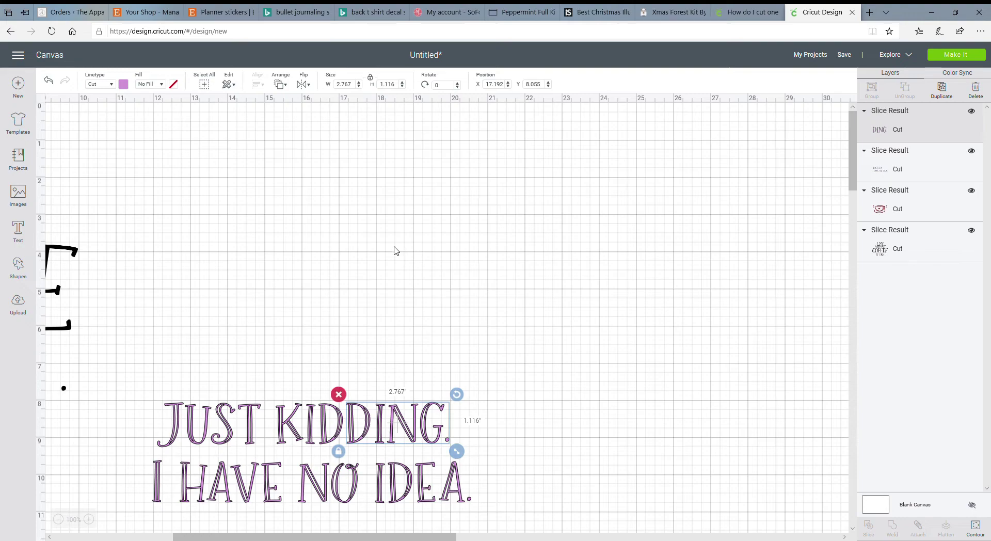
# - Color the DING. piece red and zoom out to view more of the canvas
pyautogui.click(125, 84)
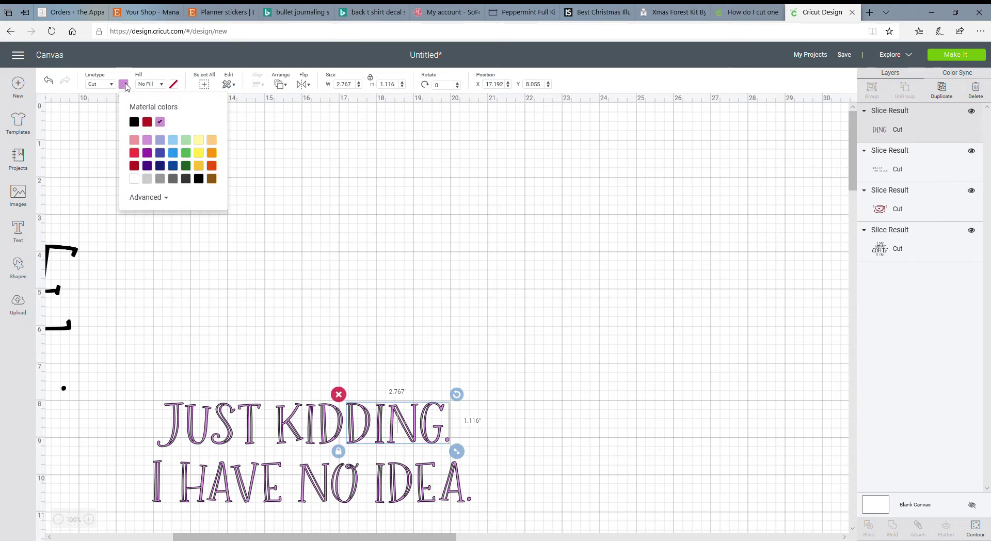
pyautogui.click(138, 153)
pyautogui.click(497, 230)
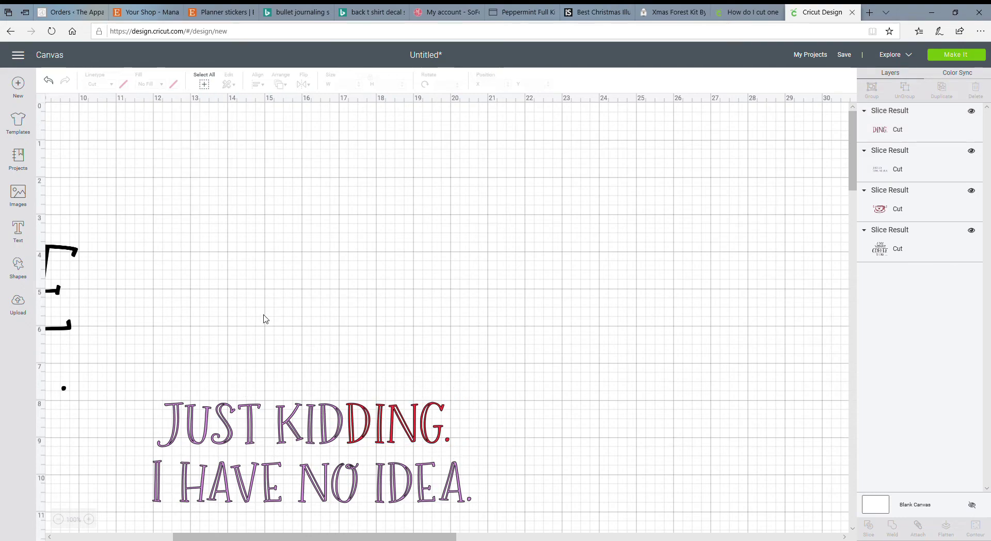
pyautogui.click(59, 520)
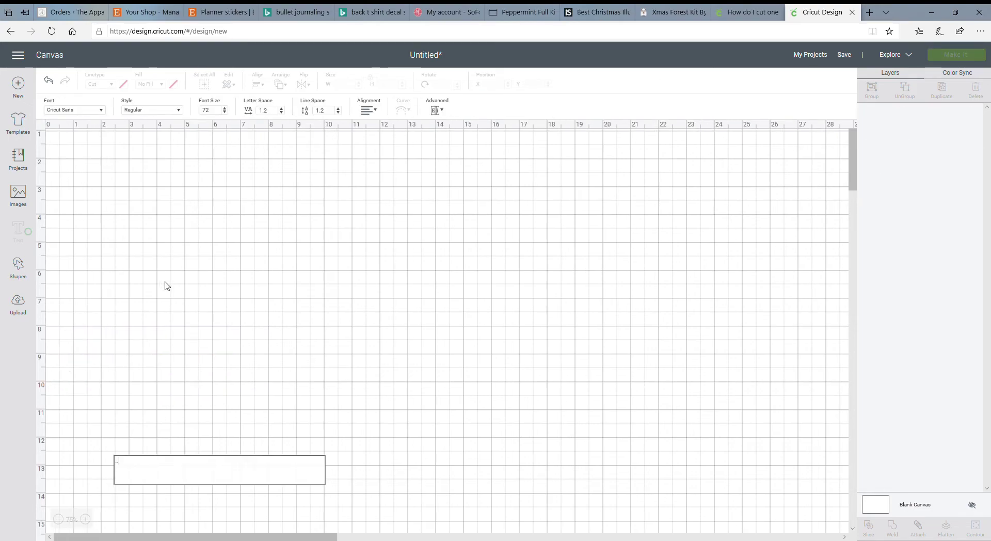
# - Add the text 'Christmas' and set its font to Bahnschrift
pyautogui.write('Christmas')
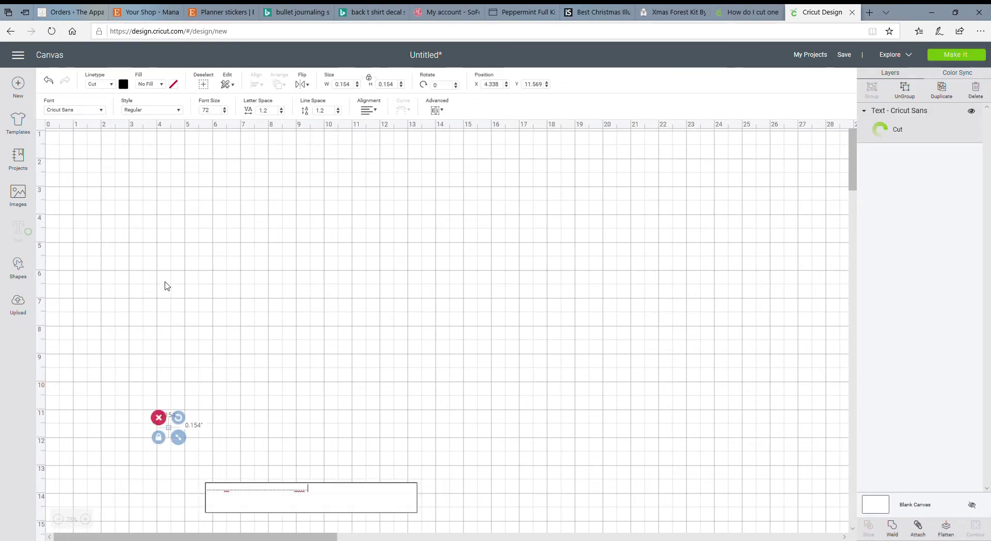
pyautogui.click(103, 110)
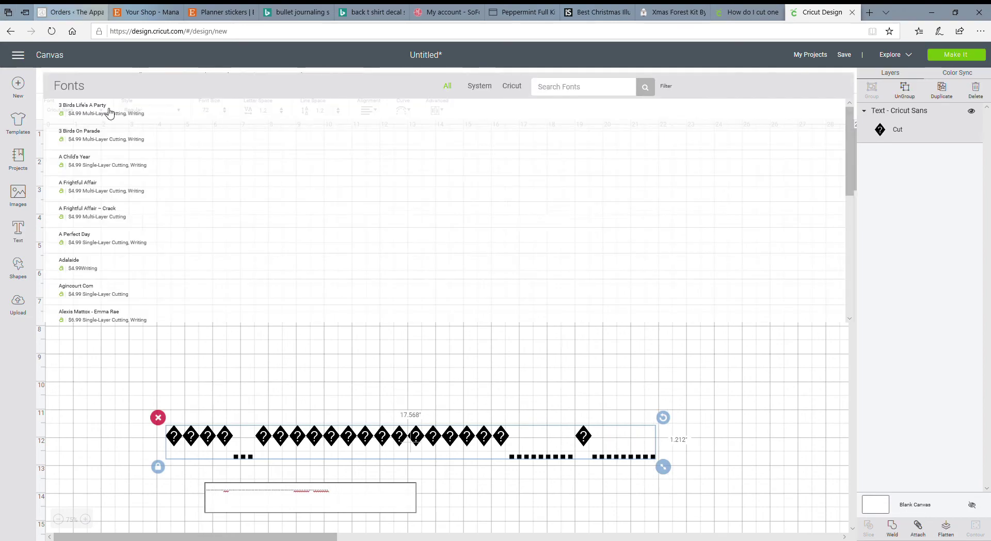
pyautogui.click(667, 87)
pyautogui.click(620, 122)
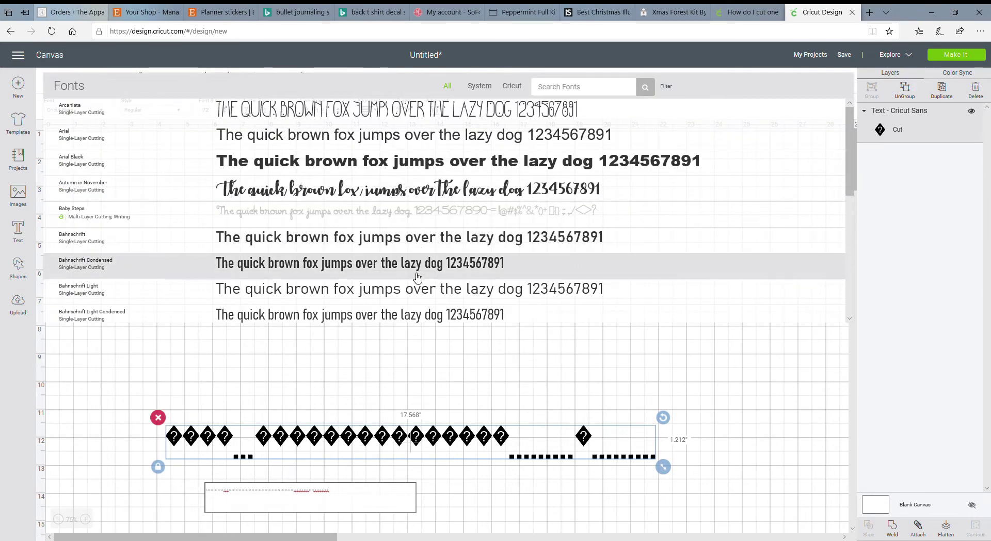
pyautogui.click(414, 258)
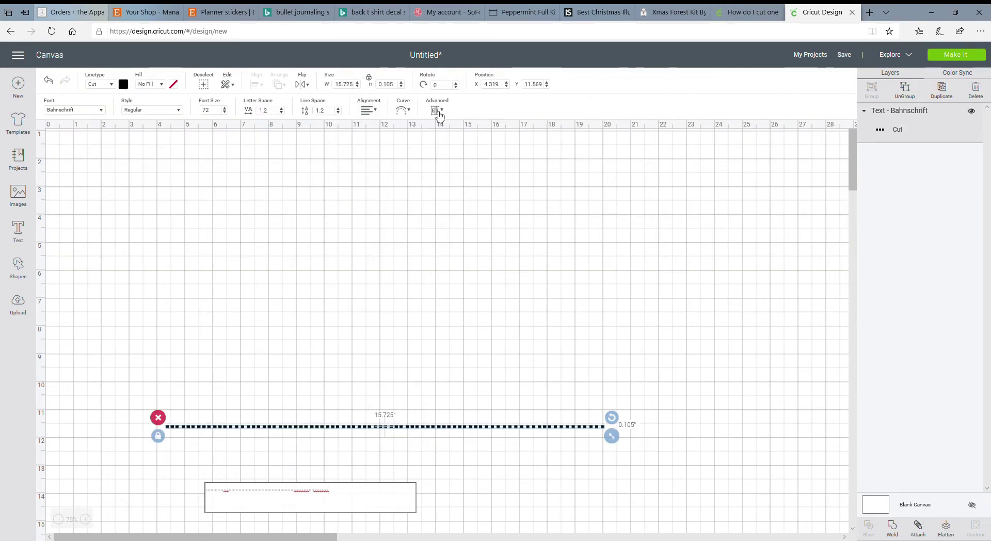
# - Curve the dotted text line into a full circle
pyautogui.click(403, 110)
pyautogui.moveTo(380, 150); pyautogui.dragTo(327, 158)
pyautogui.click(370, 301)
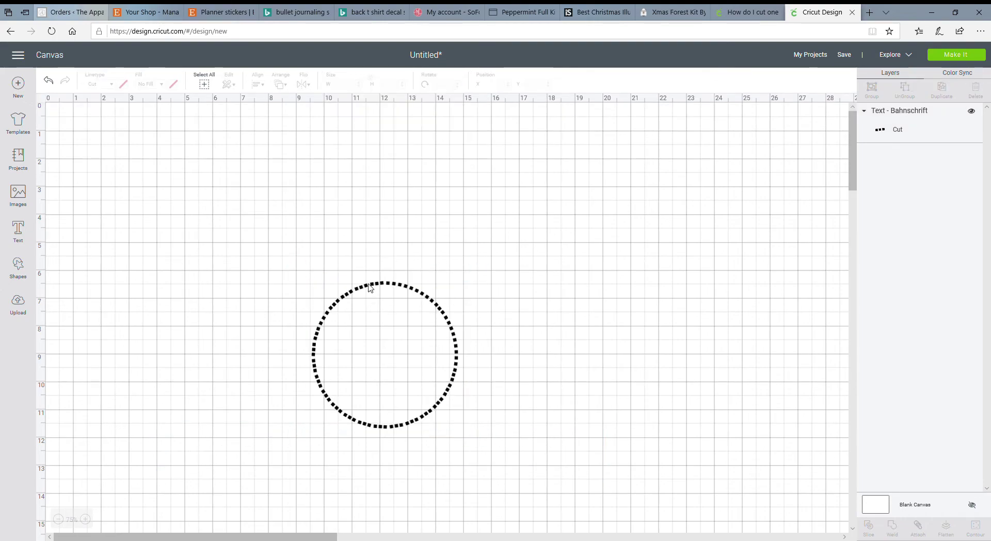
# - Change the circular text's font to Calibri
pyautogui.doubleClick(390, 287)
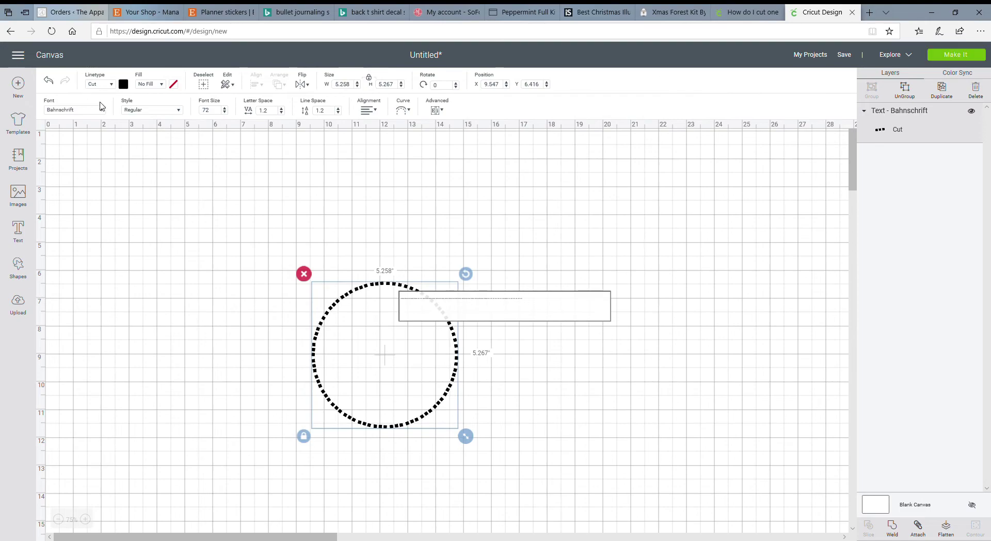
pyautogui.click(102, 107)
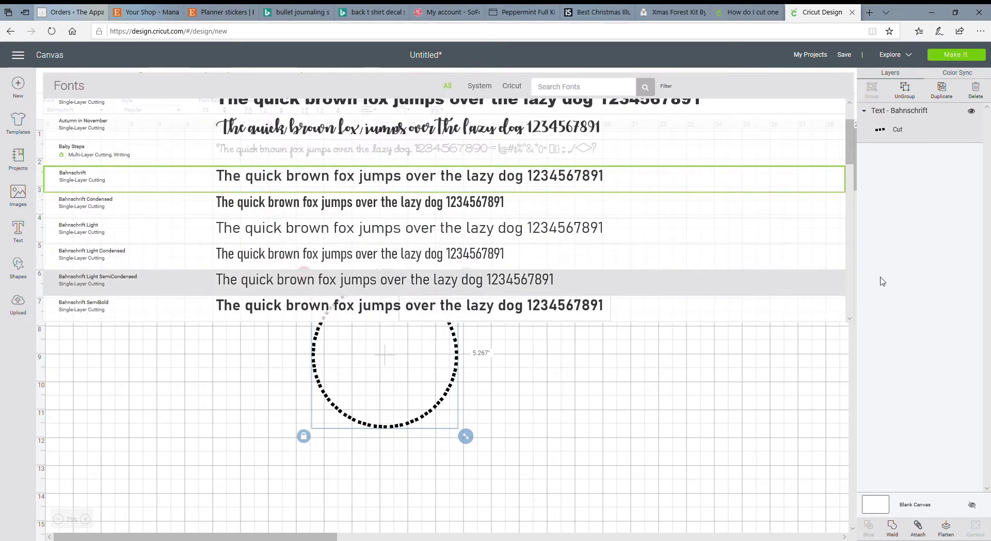
pyautogui.scroll(-3, 851, 298)
pyautogui.click(472, 317)
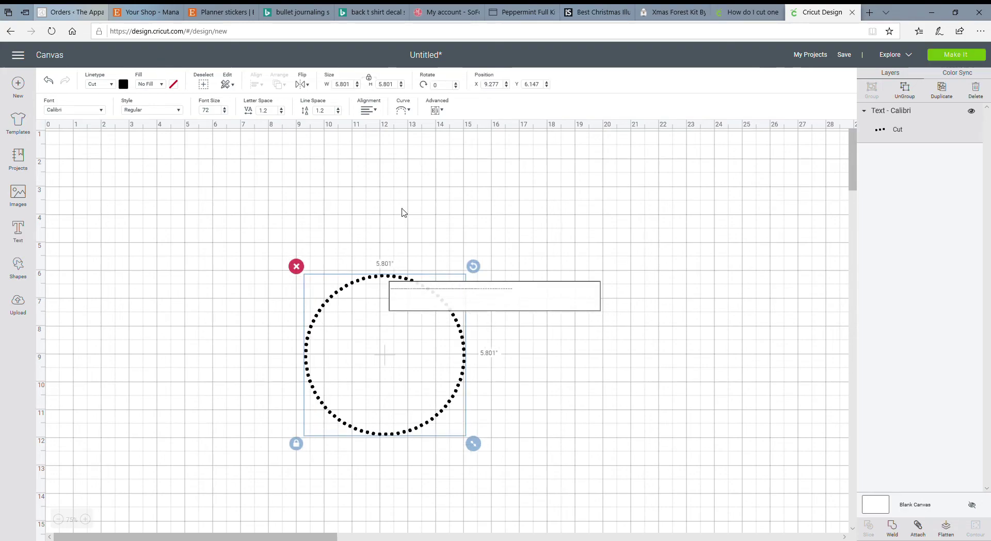
pyautogui.click(332, 299)
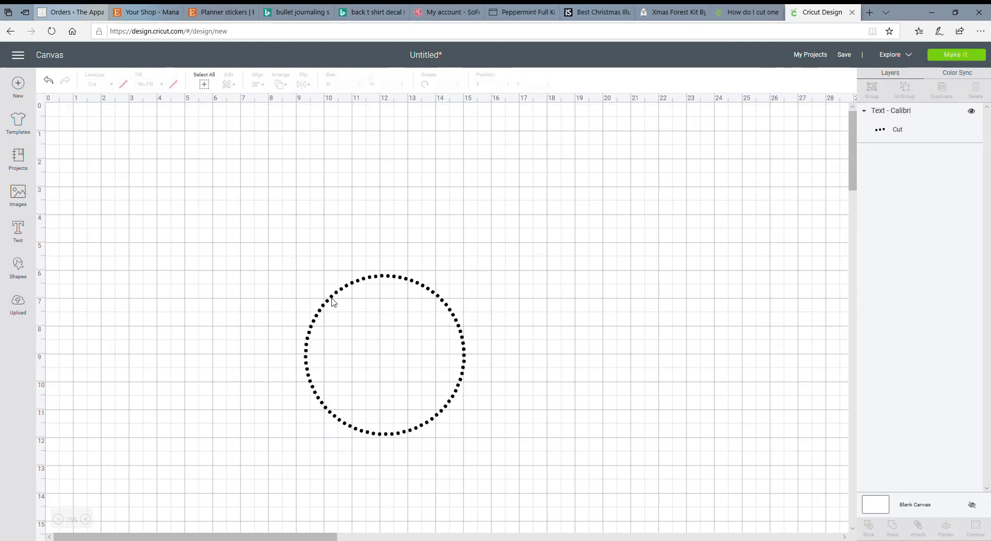
# - Set the dotted circle's width to 15 inches and zoom out to see it
pyautogui.click(351, 288)
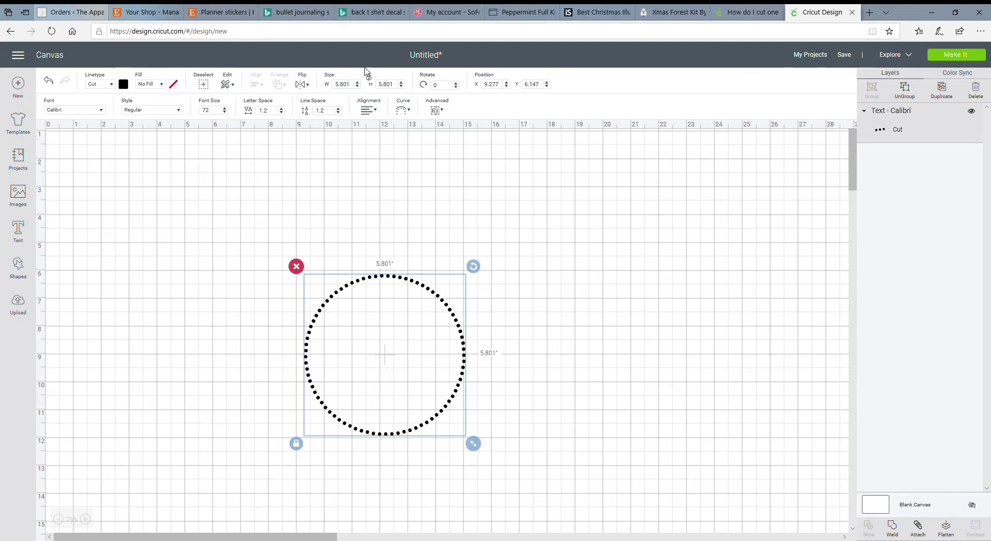
pyautogui.doubleClick(342, 84)
pyautogui.write('15')
pyautogui.press('Return')
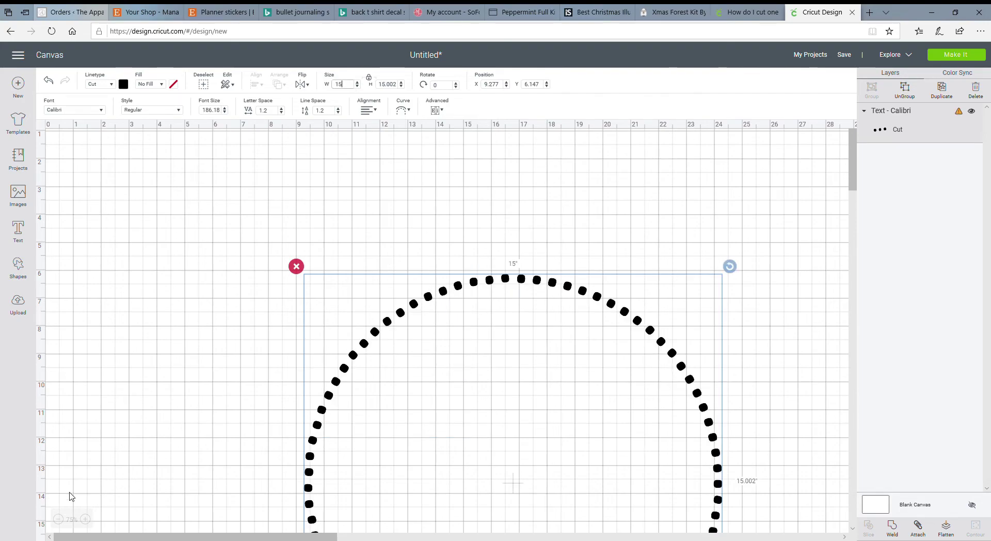
pyautogui.click(59, 519)
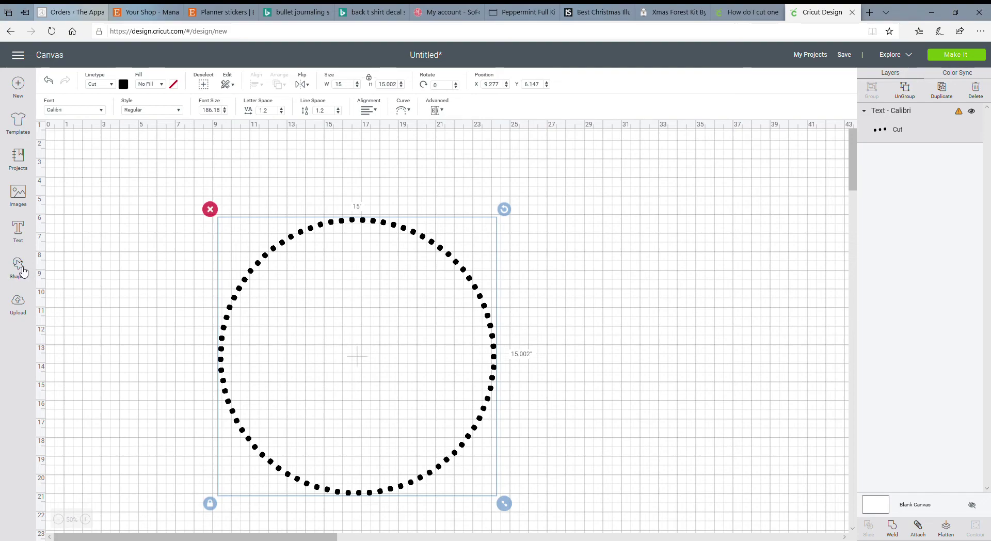
pyautogui.click(18, 266)
# - Add a pink square and send it behind the dotted circle
pyautogui.click(58, 196)
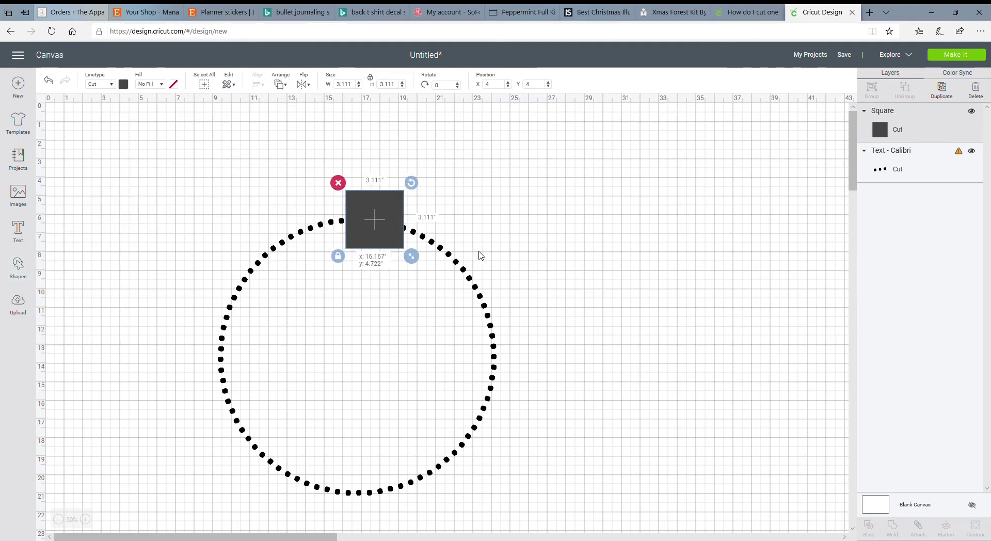
pyautogui.click(123, 85)
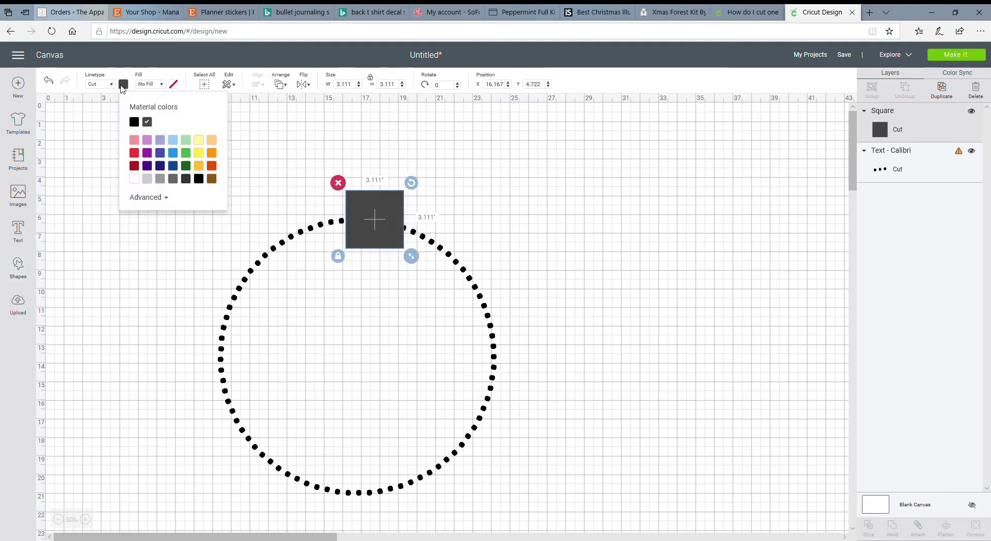
pyautogui.click(135, 140)
pyautogui.click(283, 85)
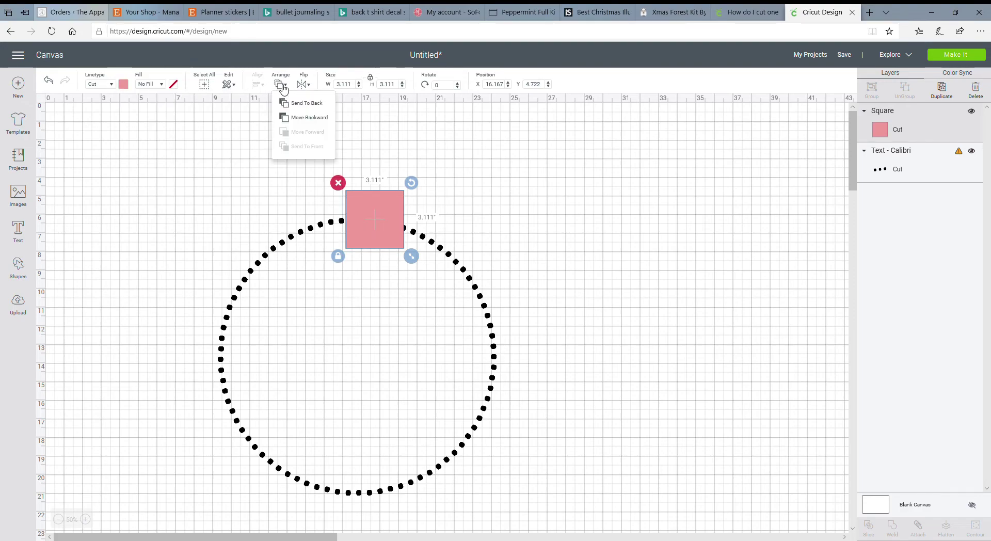
pyautogui.click(306, 106)
# - Stretch the square into an 8.545 by 18.097-inch rectangle over the circle's right half, then slice
pyautogui.moveTo(379, 202); pyautogui.dragTo(394, 200)
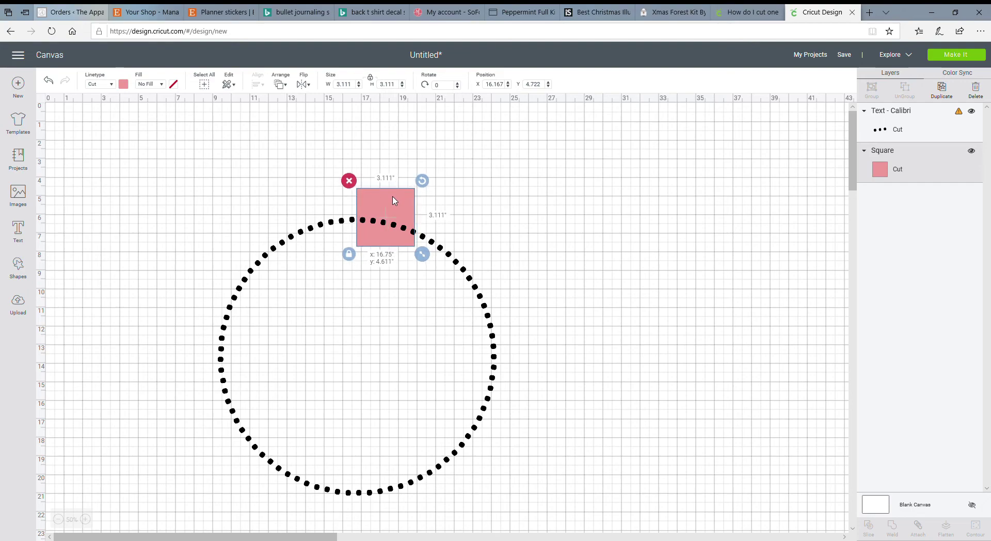
pyautogui.moveTo(394, 201); pyautogui.dragTo(393, 200)
pyautogui.moveTo(426, 258); pyautogui.dragTo(525, 506)
pyautogui.click(349, 356)
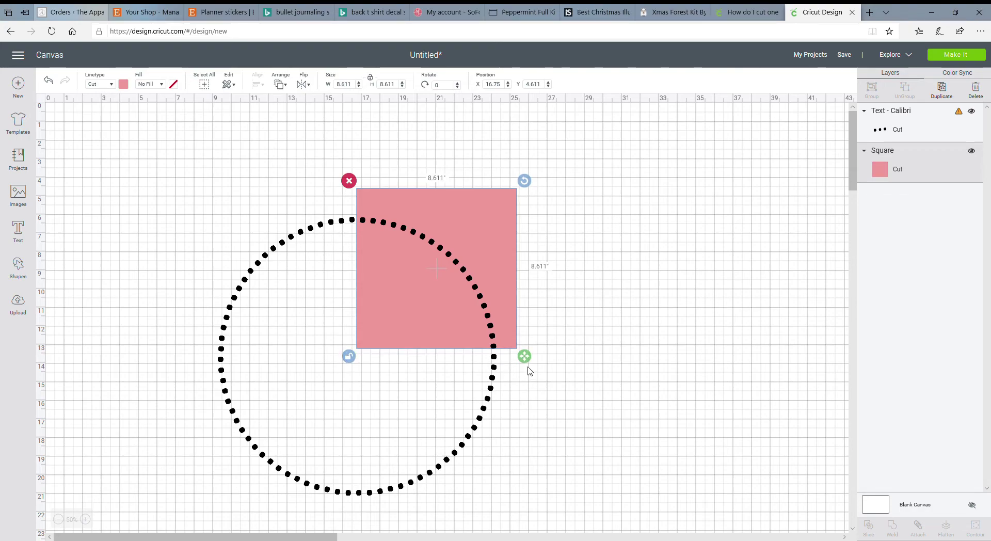
pyautogui.moveTo(524, 357); pyautogui.dragTo(520, 538)
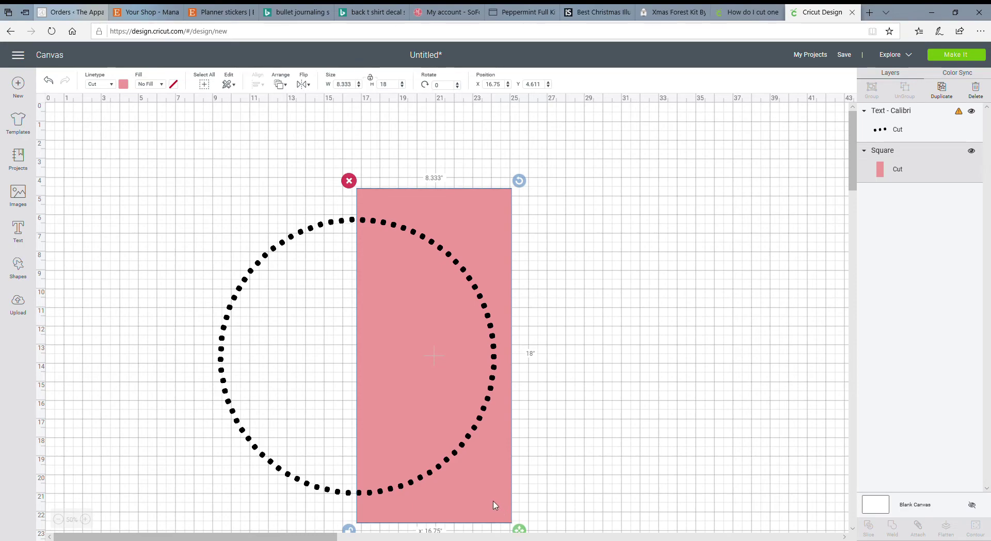
pyautogui.moveTo(494, 505); pyautogui.dragTo(493, 506)
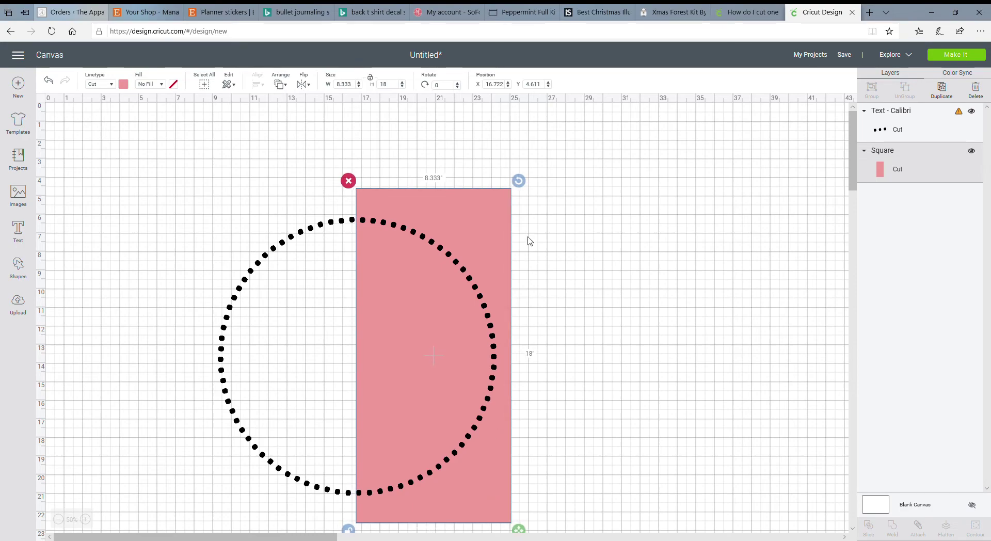
pyautogui.moveTo(519, 181); pyautogui.dragTo(523, 183)
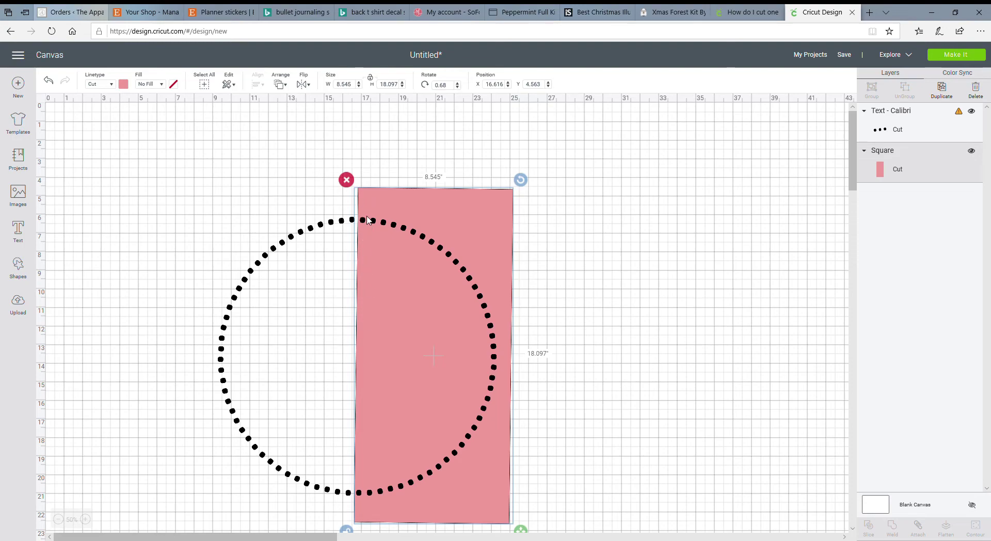
pyautogui.keyDown('shift'); pyautogui.click(319, 227); pyautogui.keyUp('shift')
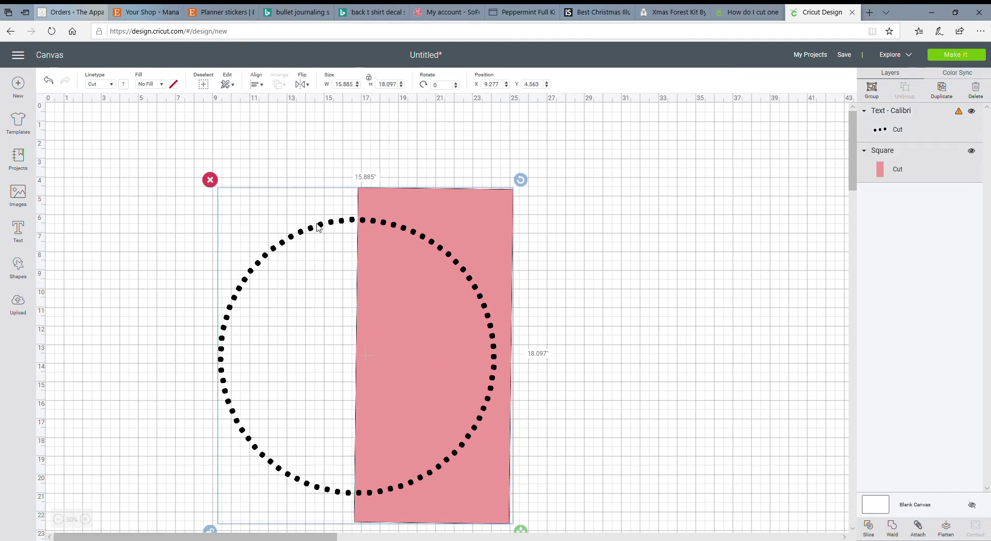
pyautogui.click(868, 528)
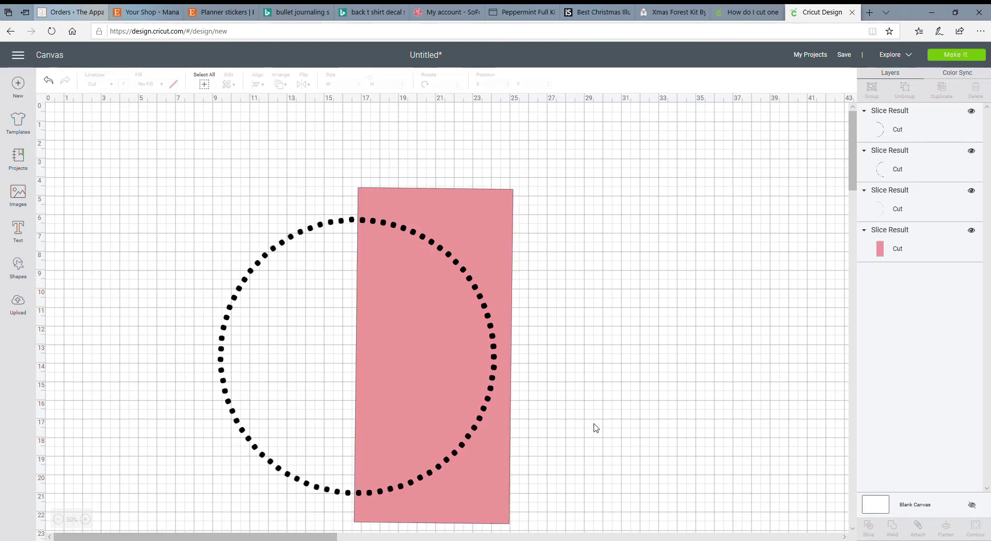
# - Pull the left dotted half away and delete the pink rectangle piece
pyautogui.click(330, 225)
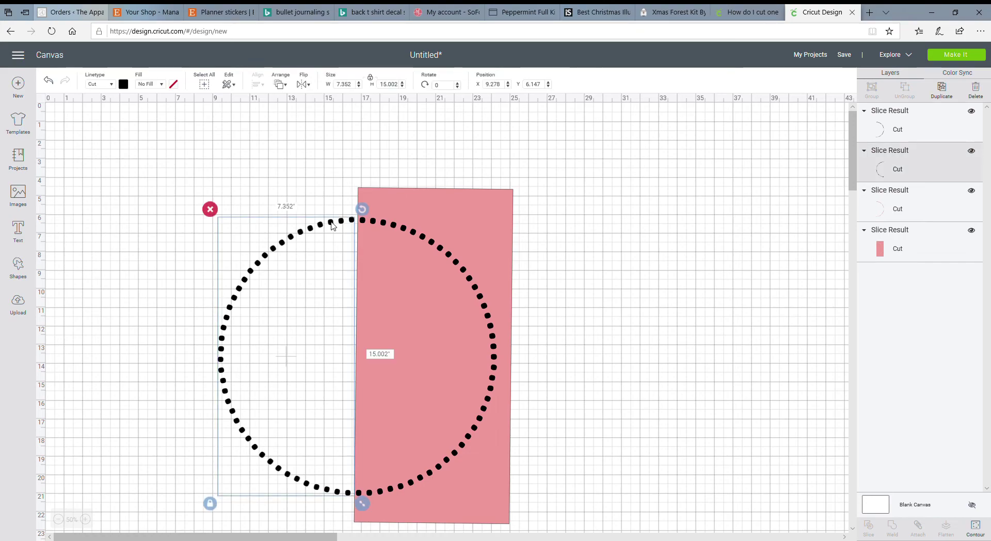
pyautogui.moveTo(327, 223); pyautogui.dragTo(250, 193)
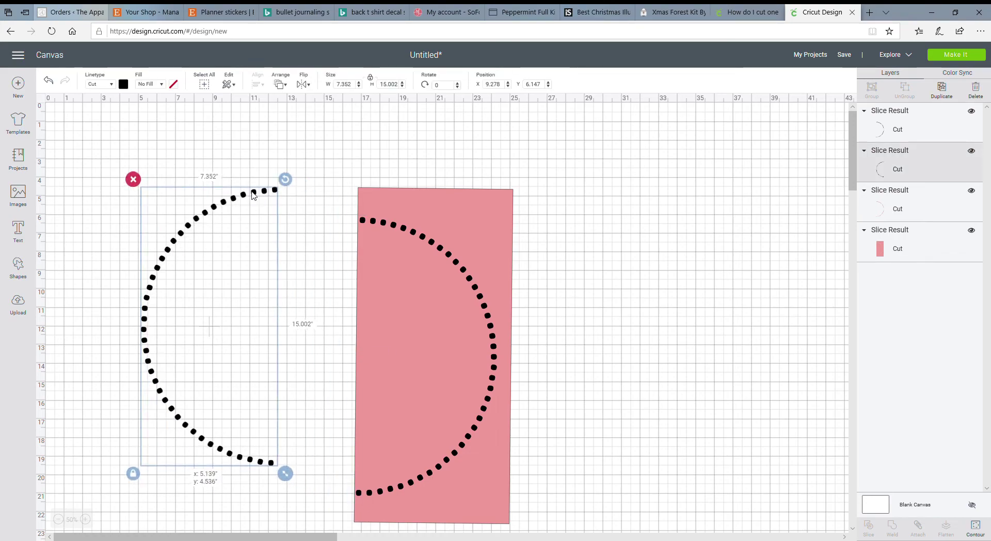
pyautogui.click(462, 238)
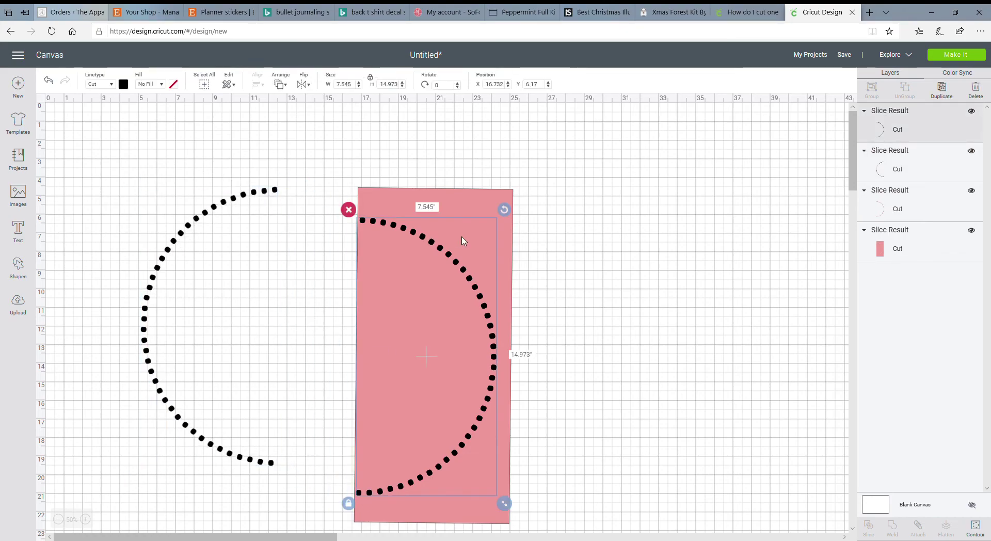
pyautogui.click(482, 201)
pyautogui.press('Delete')
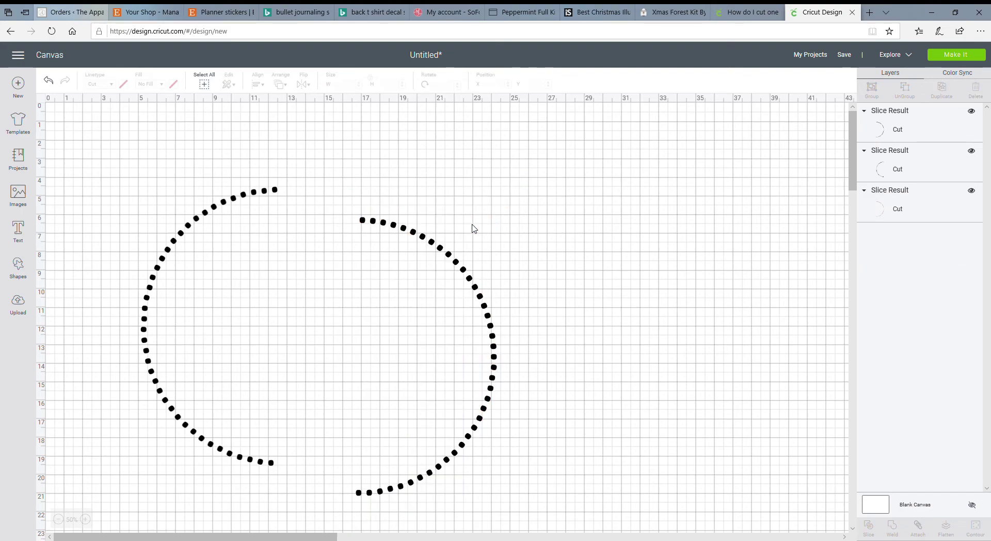
# - Delete the leftover pink arc and move the right dotted arc beside the left half
pyautogui.click(480, 241)
pyautogui.moveTo(450, 253); pyautogui.dragTo(545, 201)
pyautogui.click(395, 228)
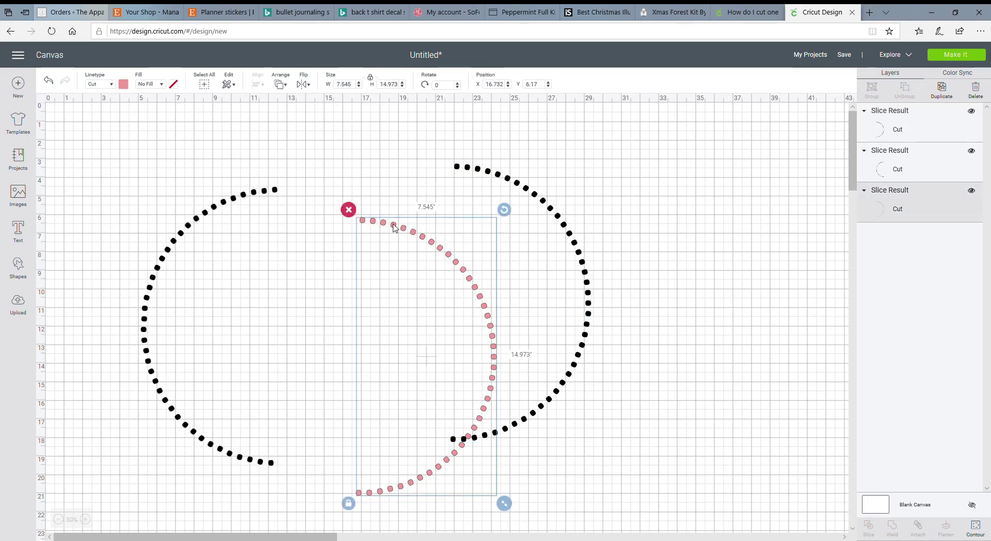
pyautogui.press('Delete')
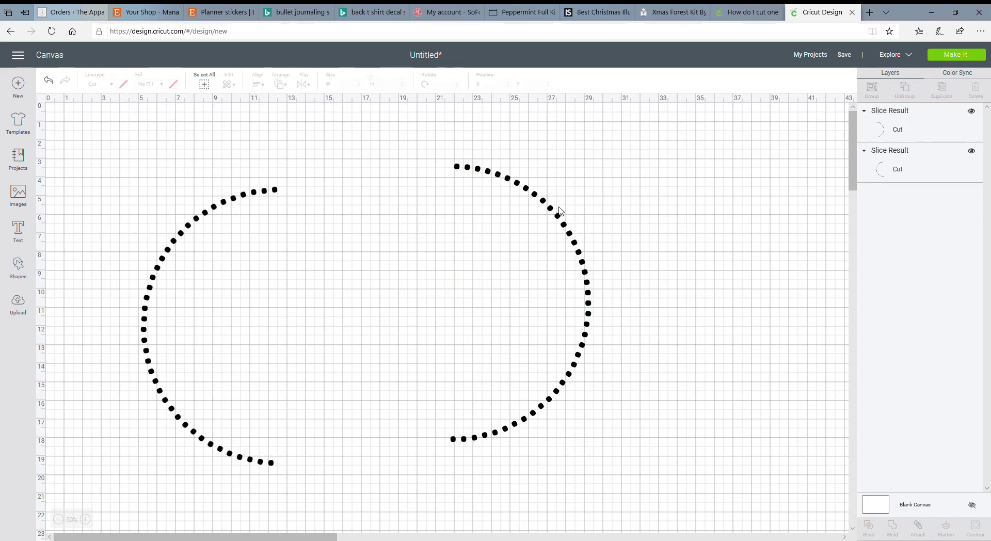
pyautogui.moveTo(493, 226); pyautogui.dragTo(435, 202)
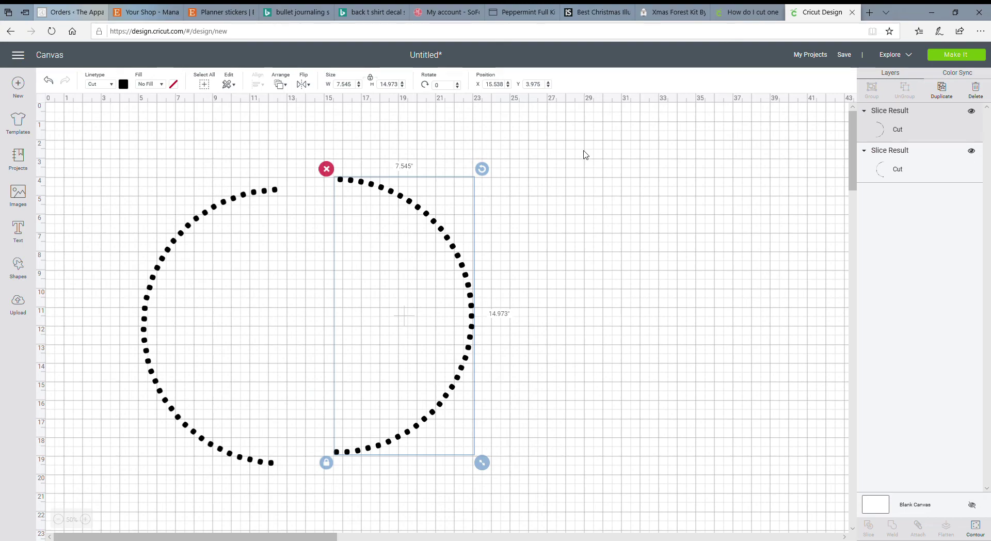
# - Delete the right dotted arc, then place a star over the middle of 'Autumn' and select both
pyautogui.press('Delete')
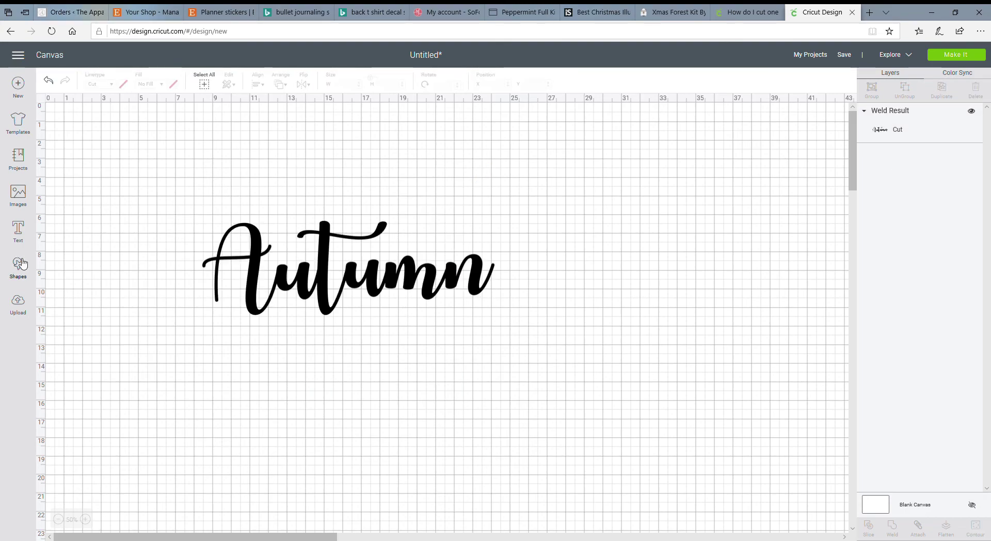
pyautogui.click(19, 262)
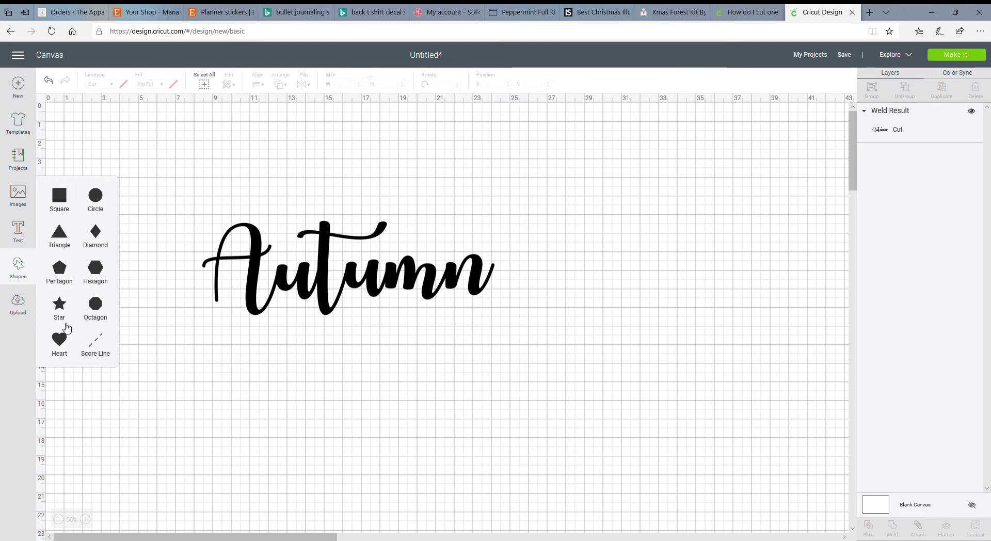
pyautogui.click(89, 307)
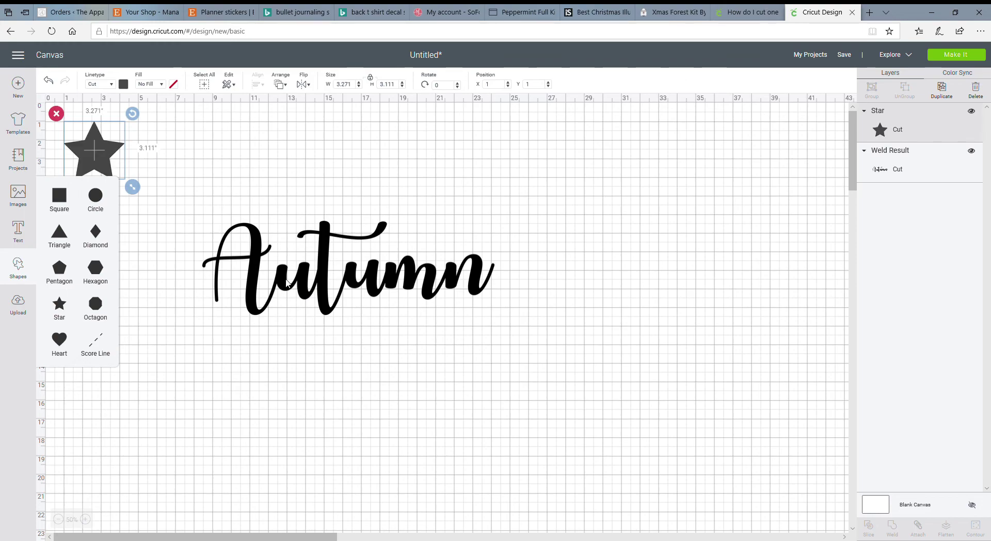
pyautogui.moveTo(91, 149); pyautogui.dragTo(312, 273)
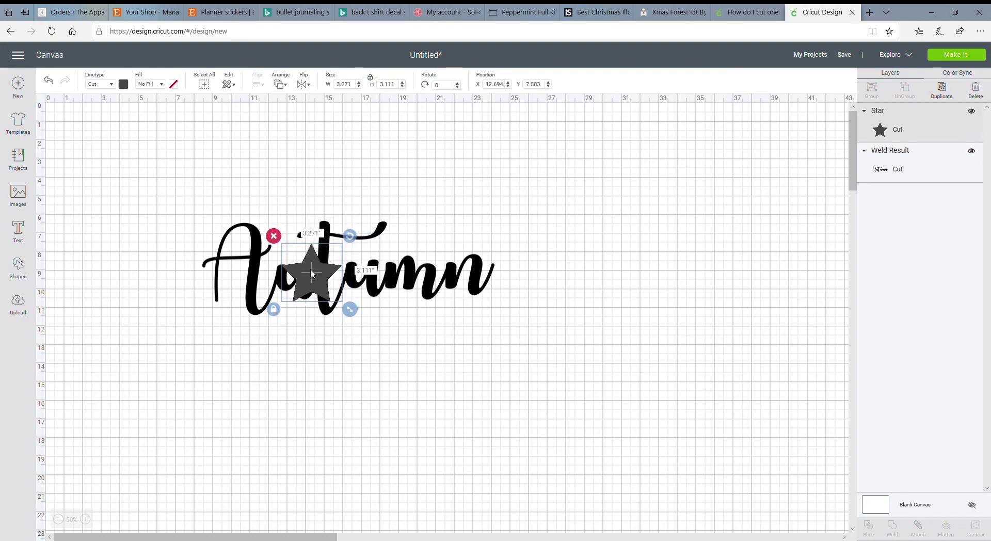
pyautogui.keyDown('shift'); pyautogui.click(325, 226); pyautogui.keyUp('shift')
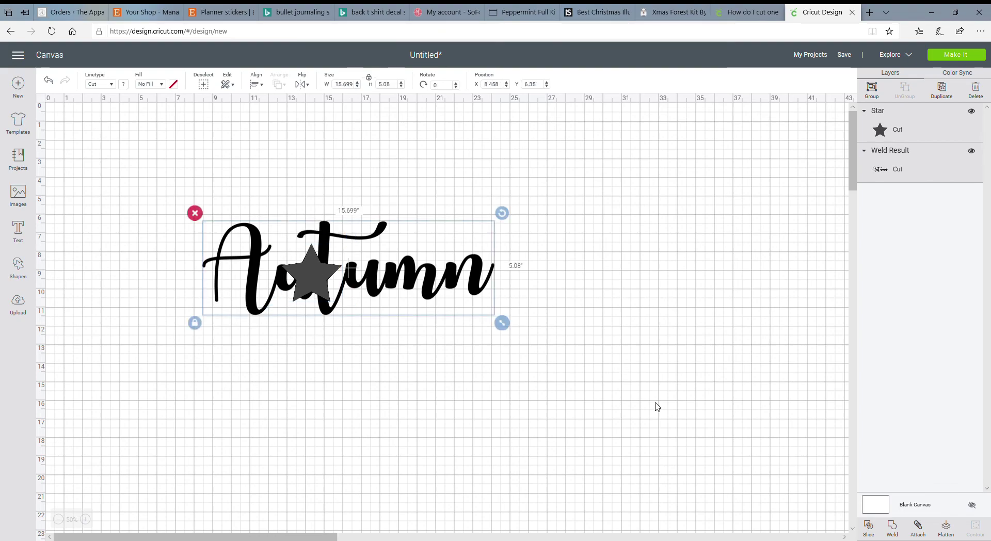
# - Slice 'Autumn' with the star and delete the leftover star and extra letter pieces
pyautogui.click(869, 535)
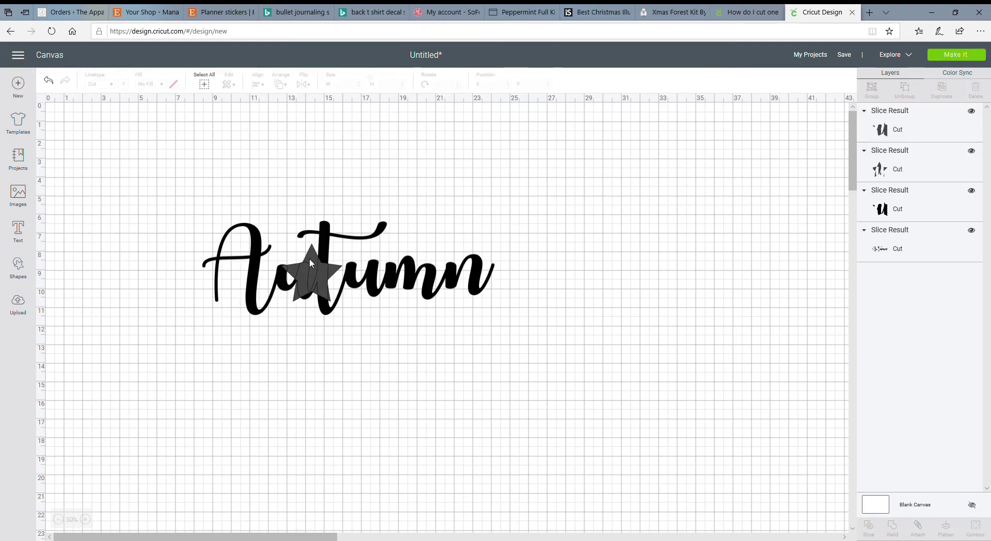
pyautogui.click(312, 255)
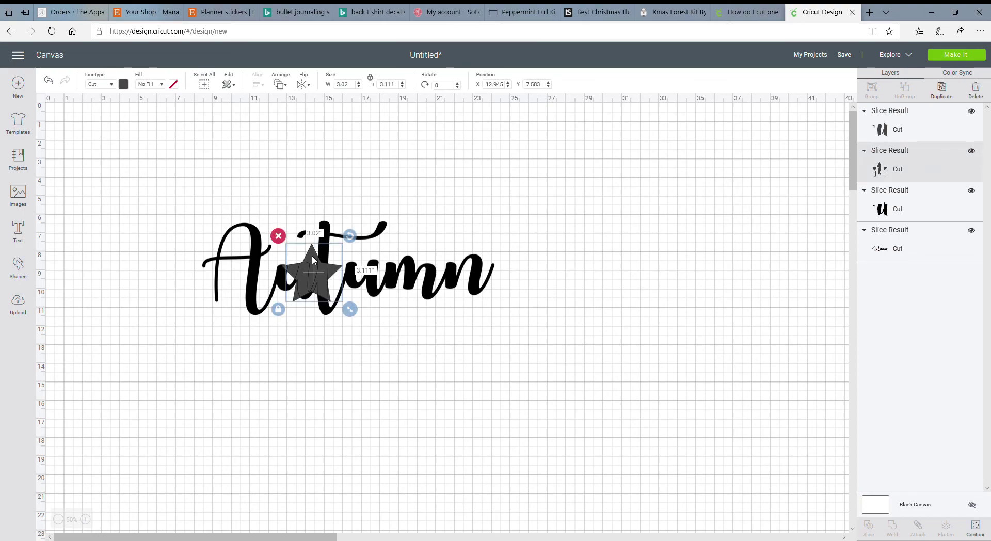
pyautogui.press('Delete')
pyautogui.moveTo(322, 286); pyautogui.dragTo(297, 384)
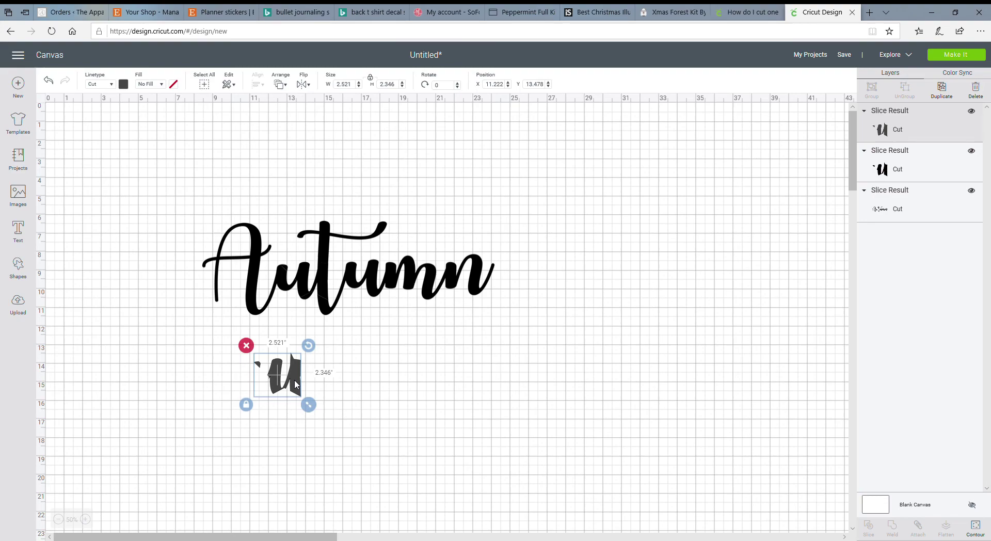
pyautogui.press('Delete')
# - Color the star-cut letter piece orange
pyautogui.click(322, 286)
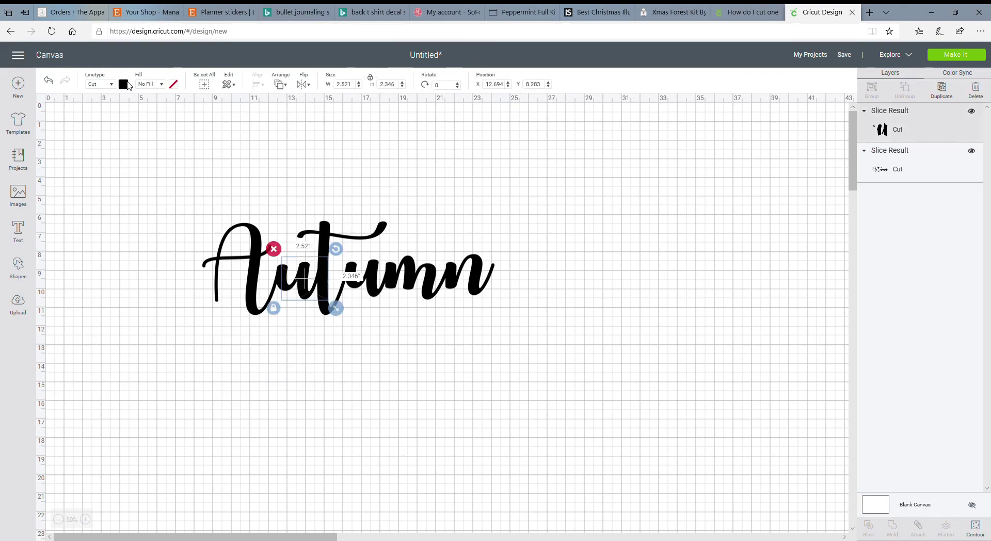
pyautogui.click(126, 84)
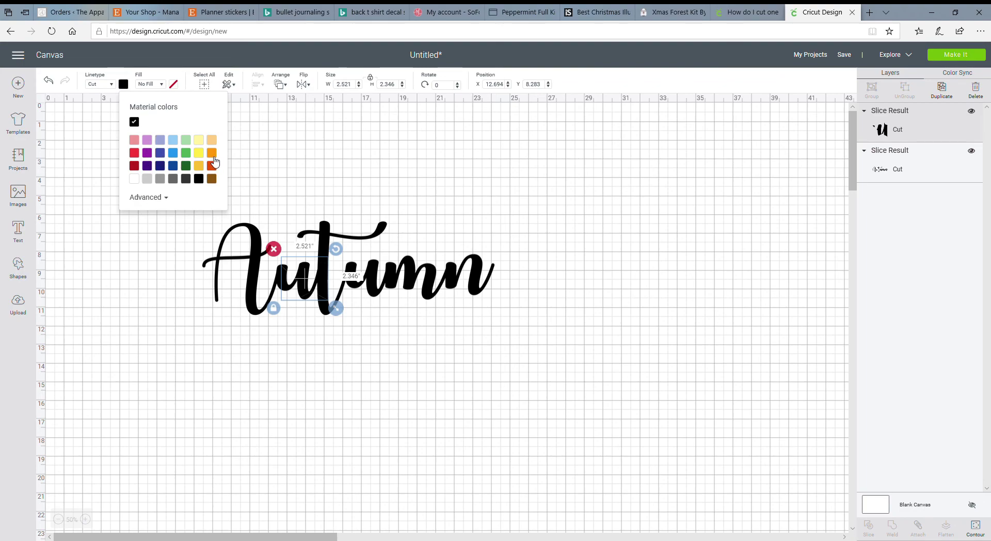
pyautogui.click(212, 154)
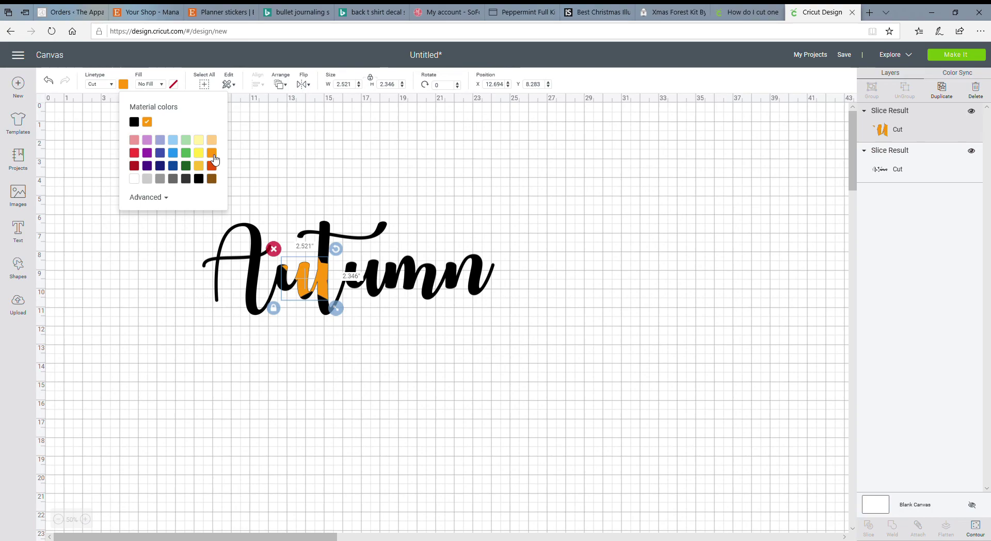
pyautogui.click(541, 204)
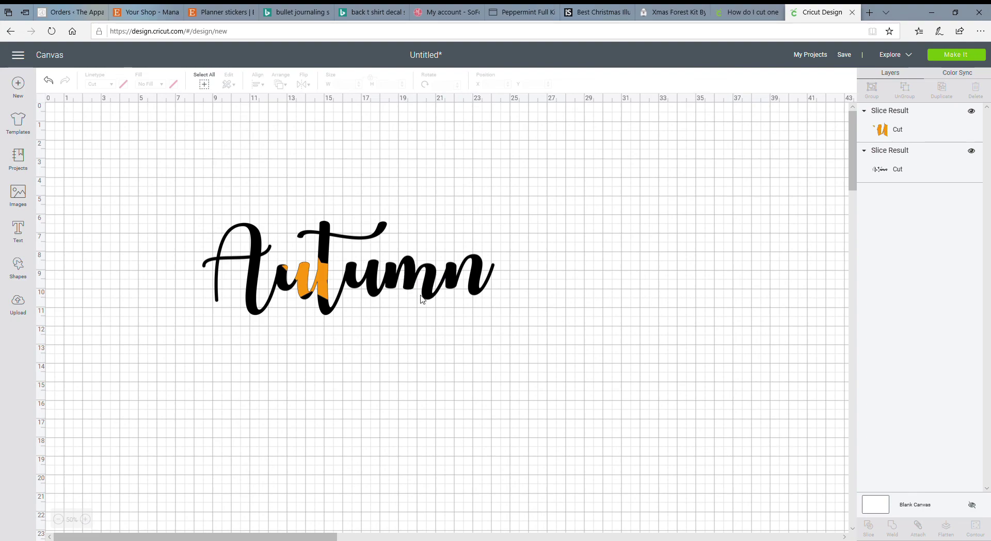
# - Color the rest of the 'Autumn' word light green
pyautogui.click(344, 243)
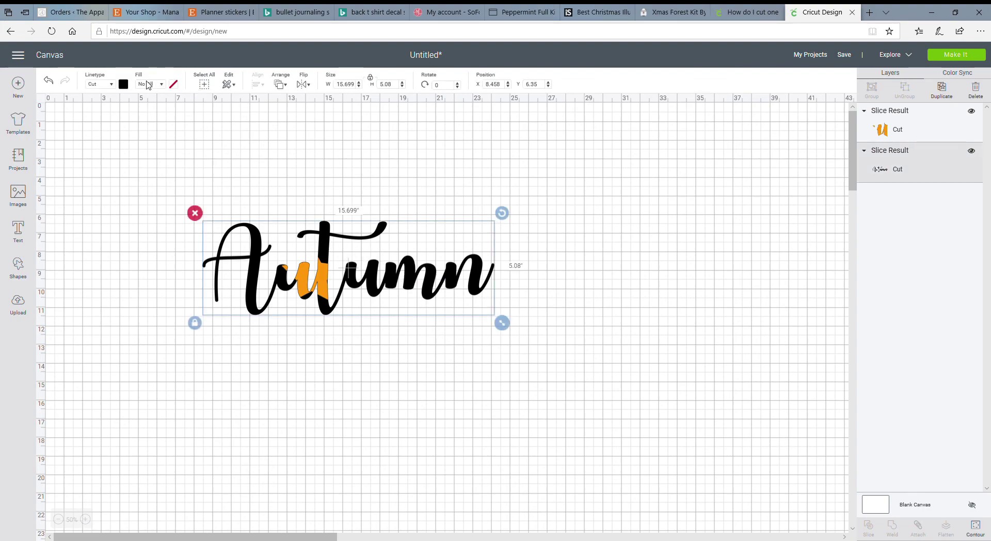
pyautogui.click(122, 85)
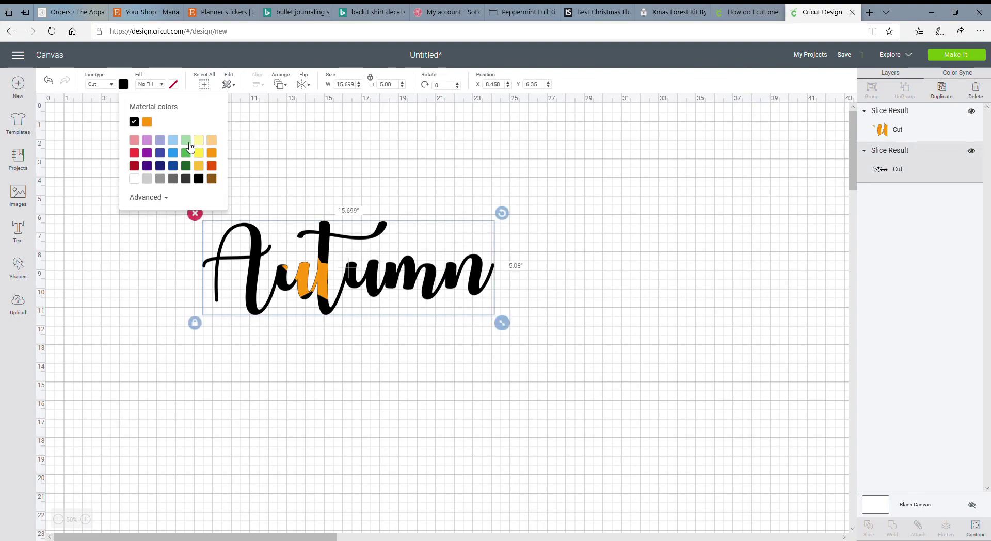
pyautogui.click(189, 142)
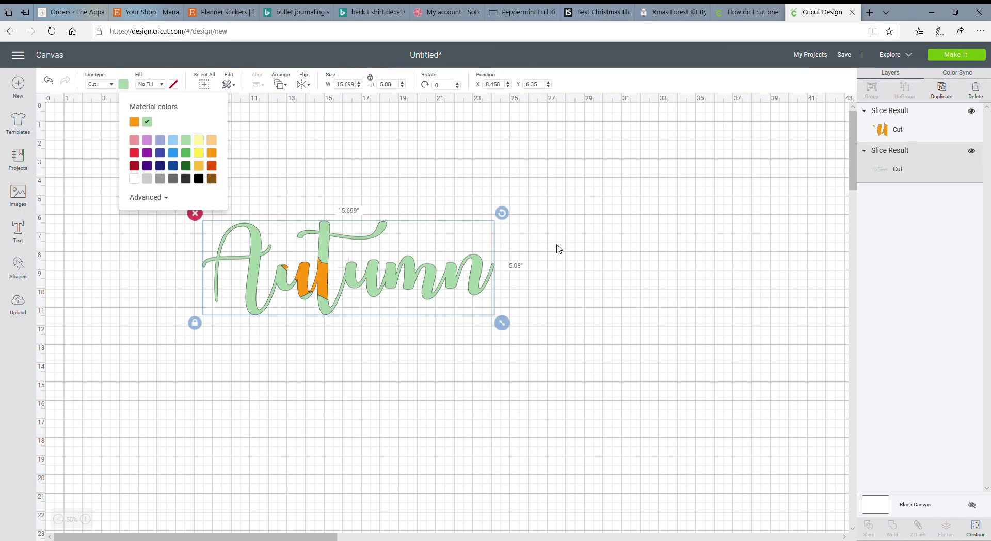
pyautogui.click(641, 284)
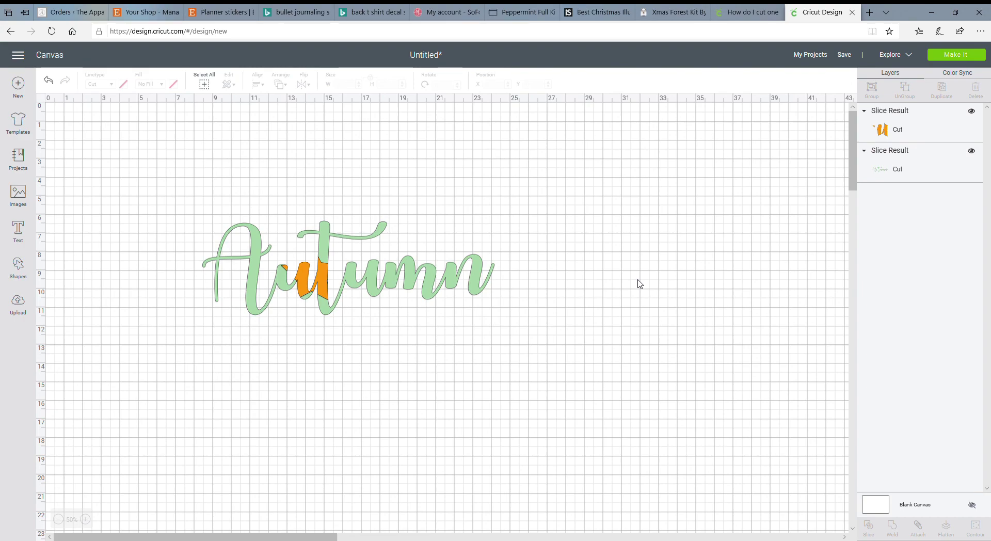
pyautogui.click(948, 57)
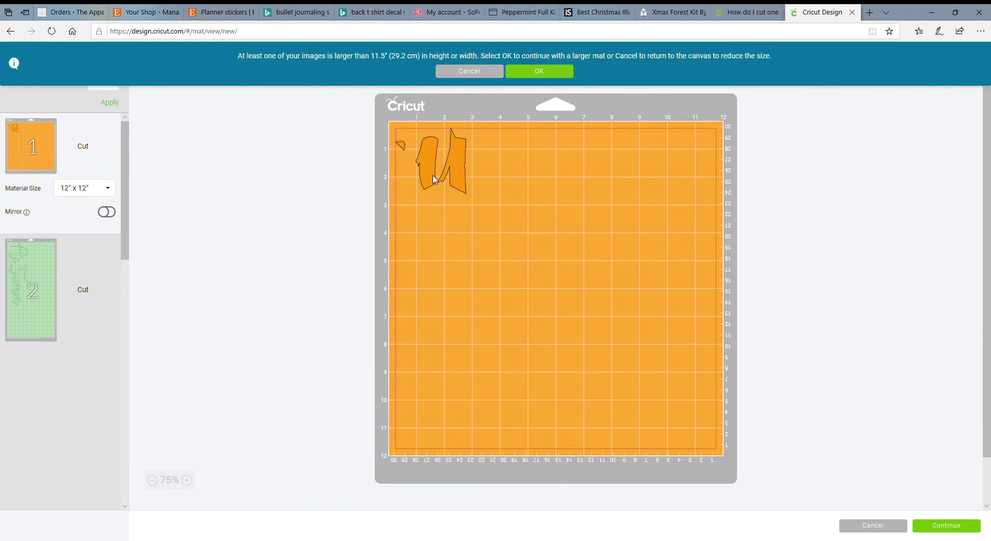
pyautogui.click(43, 284)
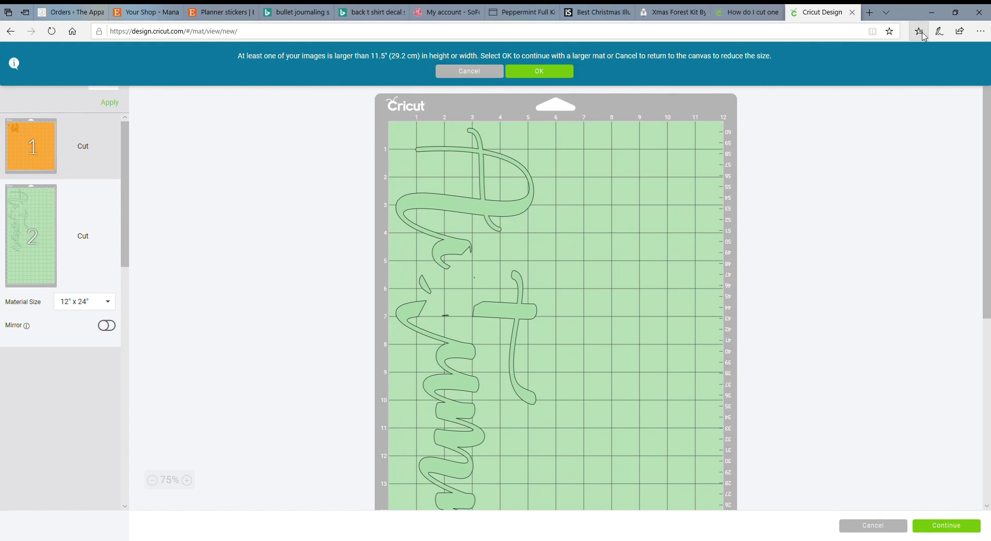
pyautogui.click(869, 530)
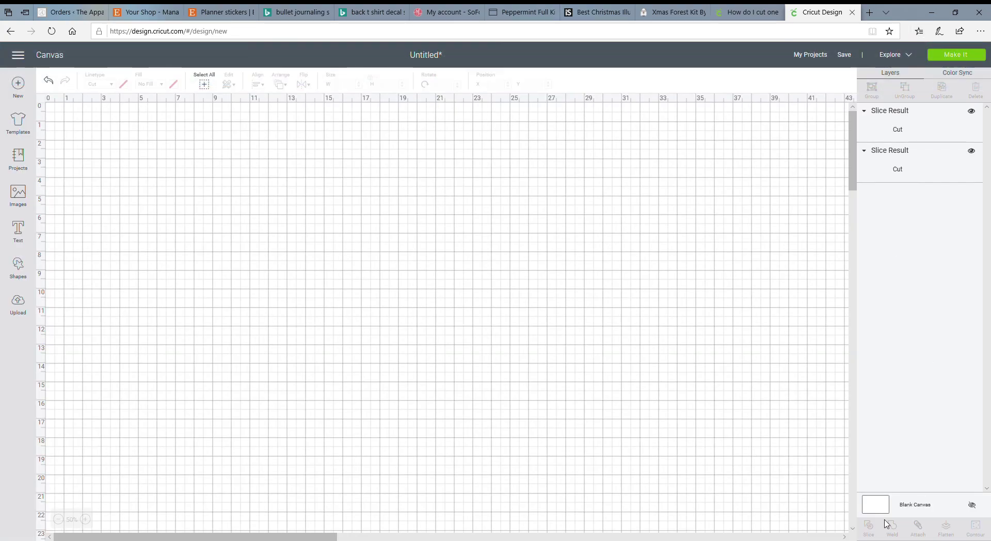